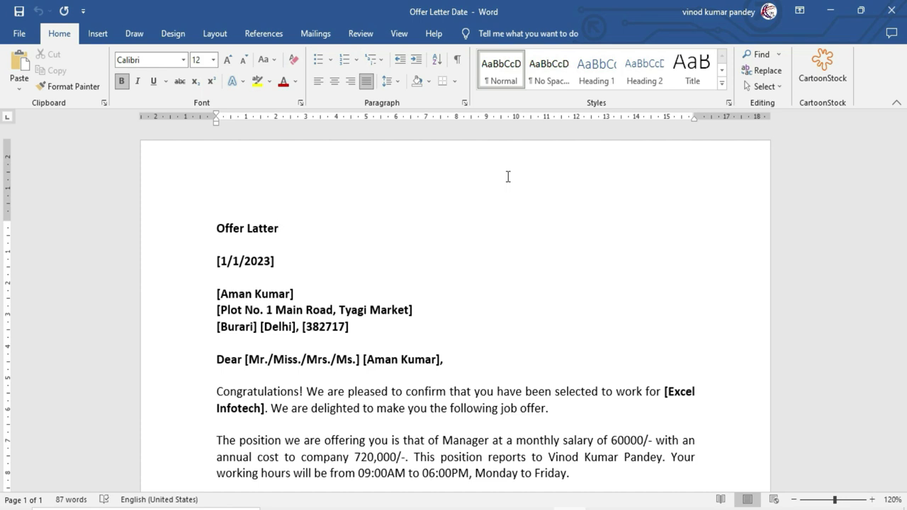
# Switch to the Review tab to reach the offer letter's reviewing tools.
pyautogui.click(361, 33)
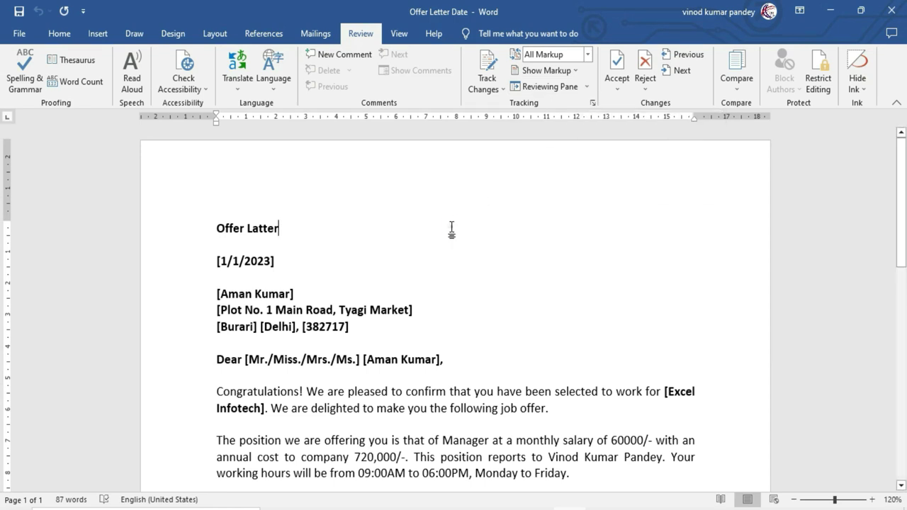
pyautogui.click(451, 228)
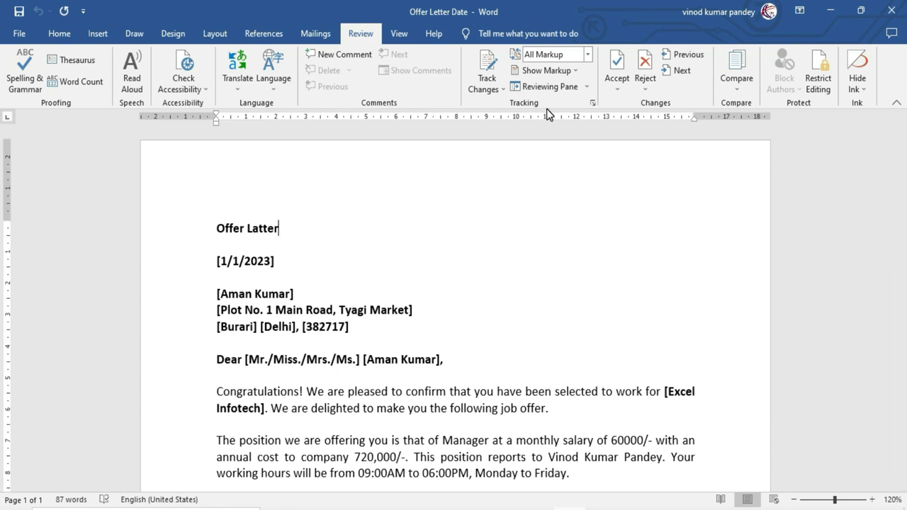
# Switch Track Changes on from the Track Changes dropdown.
pyautogui.click(496, 86)
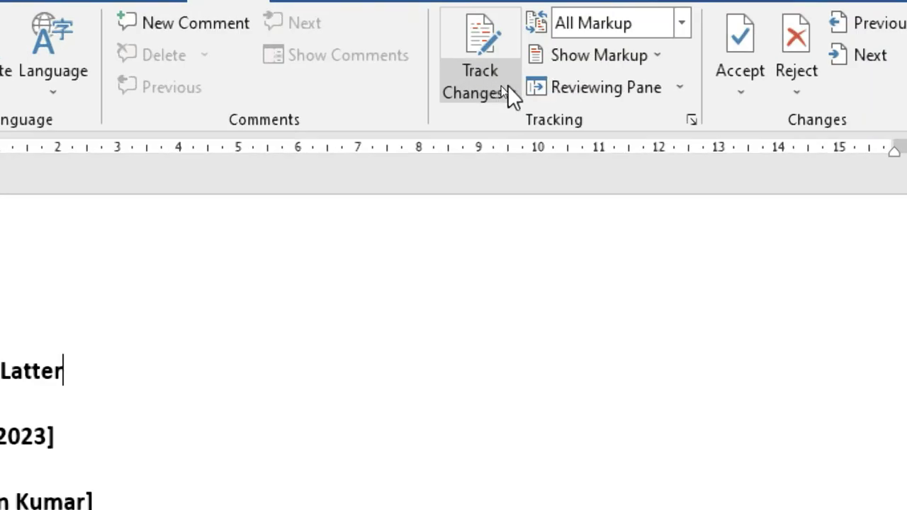
pyautogui.click(507, 93)
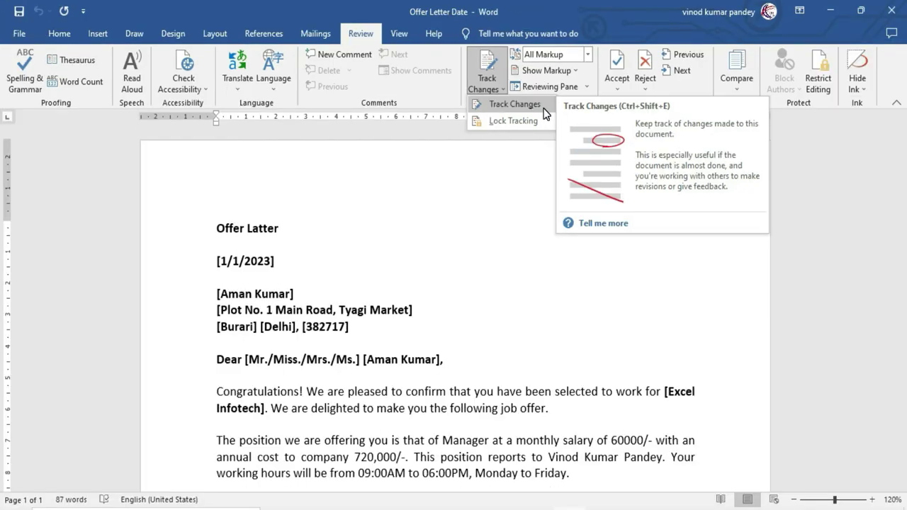
pyautogui.click(515, 104)
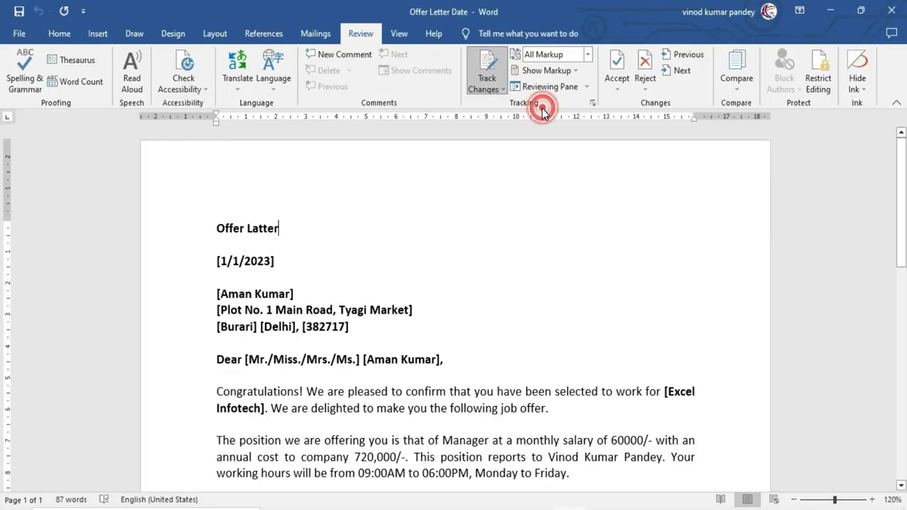
pyautogui.click(514, 221)
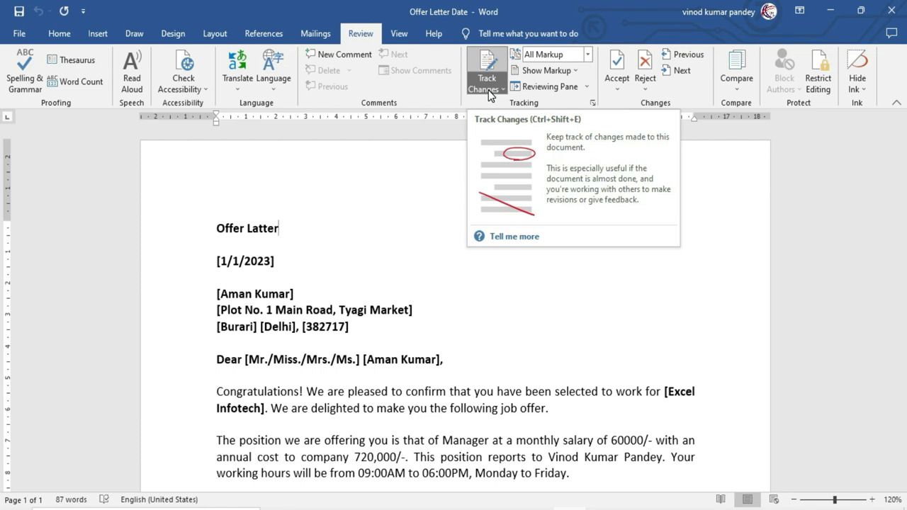
# Replace the first name in the Dear line with the new first name as a tracked edit.
pyautogui.moveTo(367, 360); pyautogui.dragTo(436, 359)
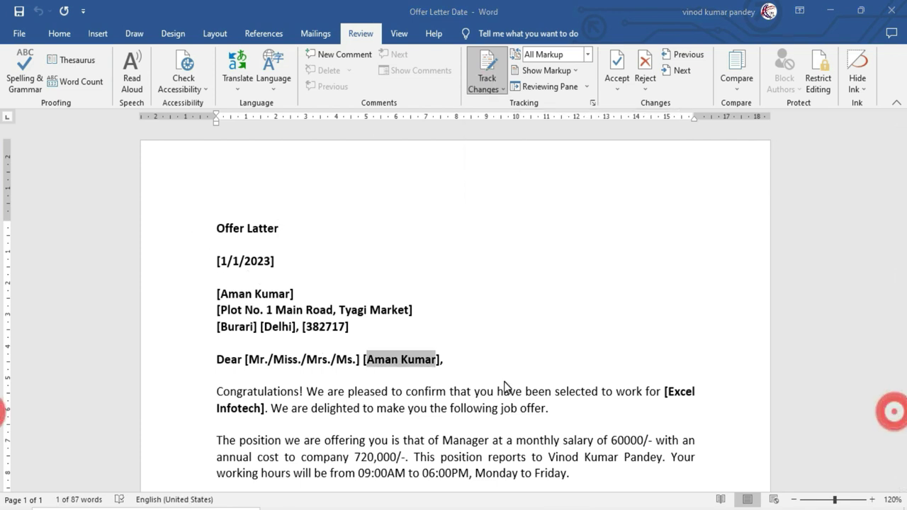
pyautogui.moveTo(366, 359); pyautogui.dragTo(401, 366)
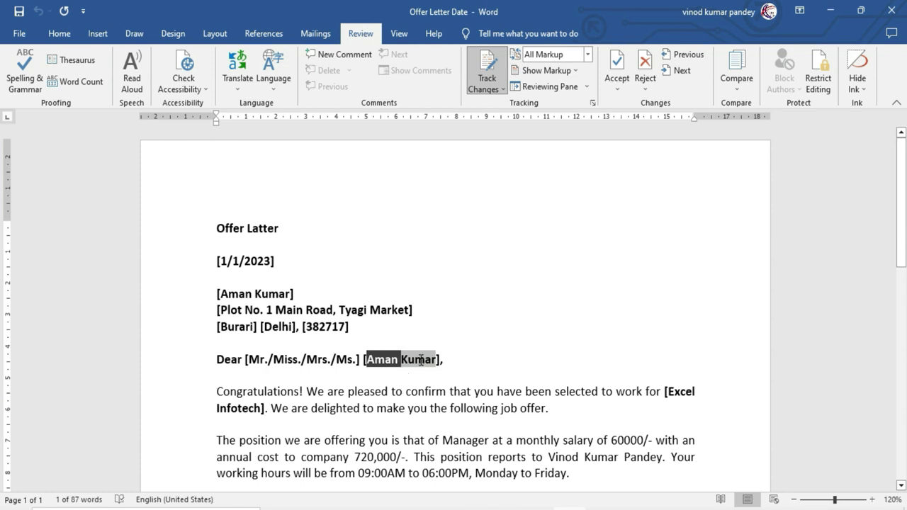
pyautogui.write('K')
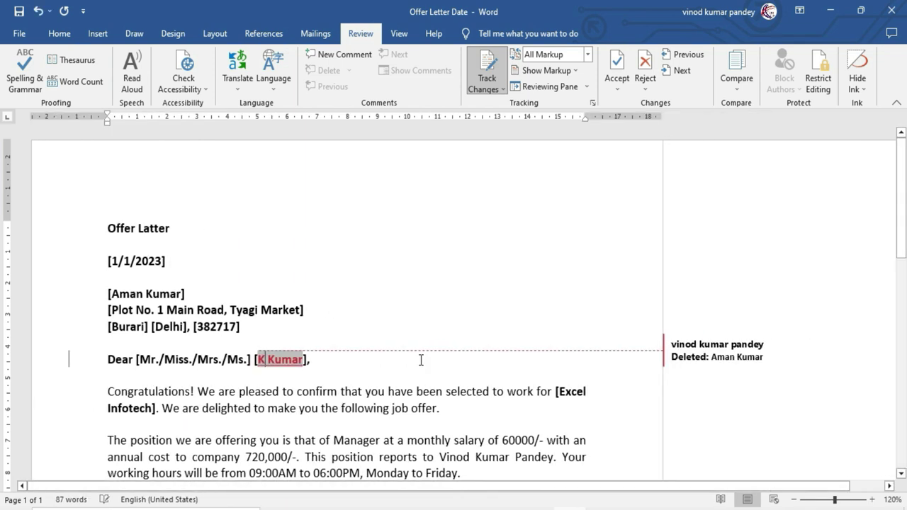
pyautogui.write('amal')
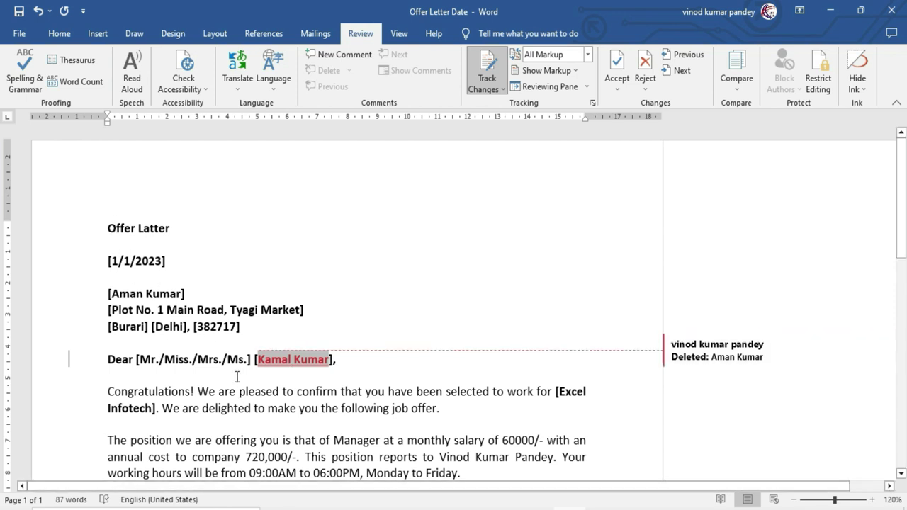
pyautogui.scroll(-1, 237, 374)
pyautogui.scroll(1, 243, 367)
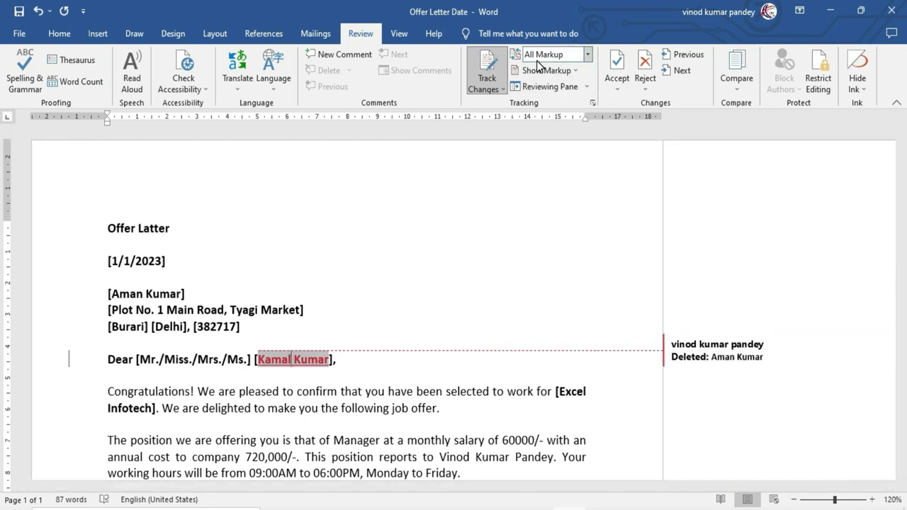
# Set Display for Review to No Markup and change the letter's date to 12/01/2023.
pyautogui.click(587, 54)
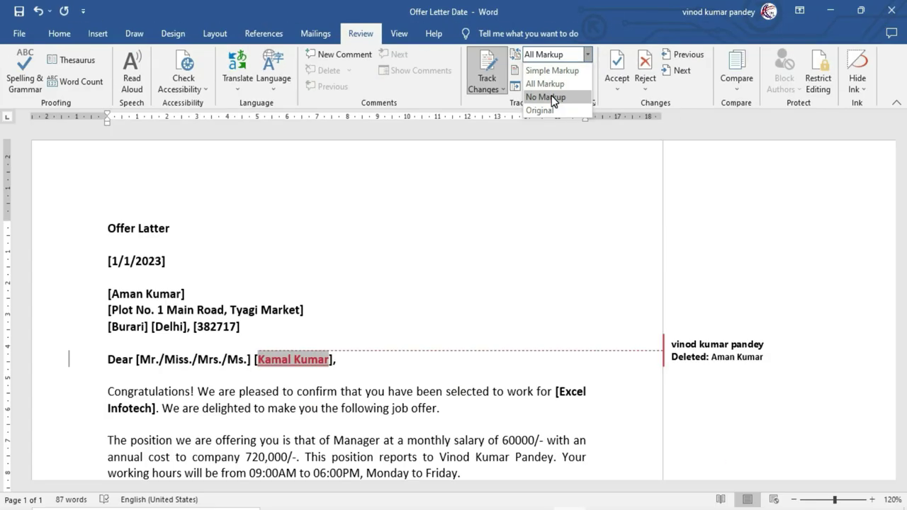
pyautogui.click(552, 98)
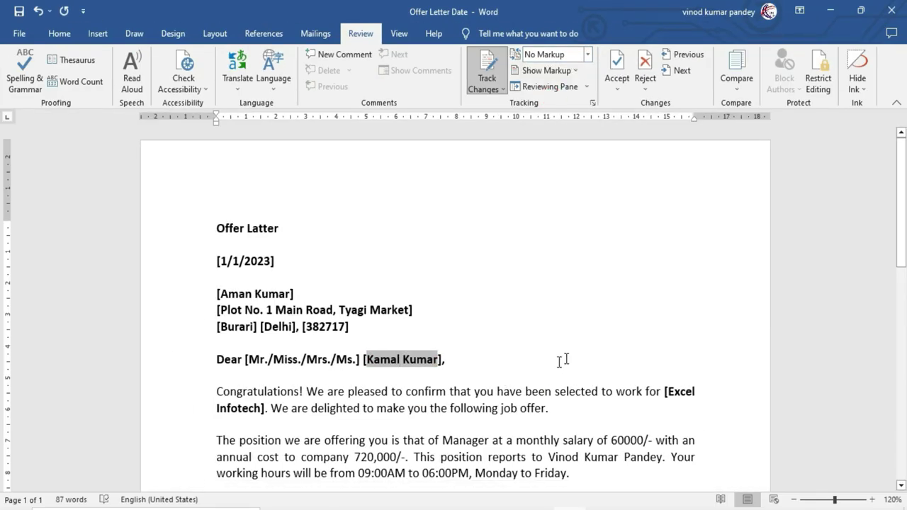
pyautogui.scroll(-2, 583, 337)
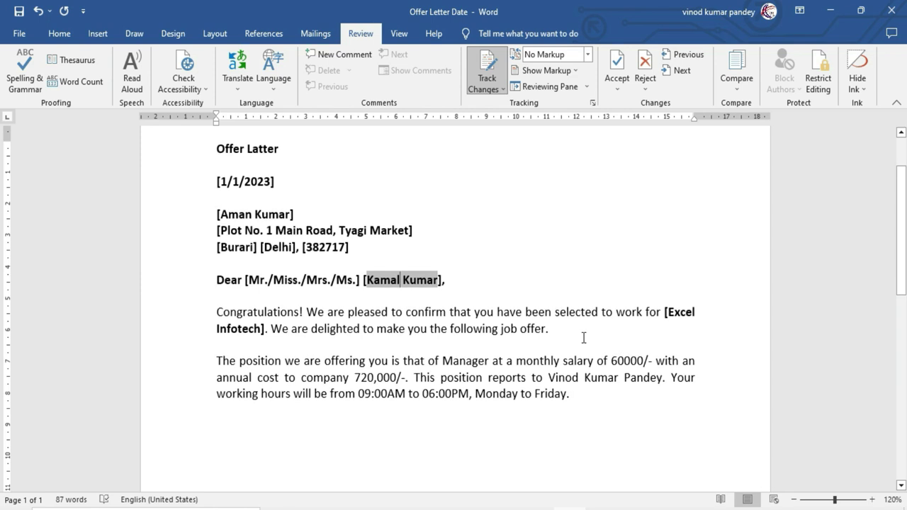
pyautogui.scroll(1, 354, 297)
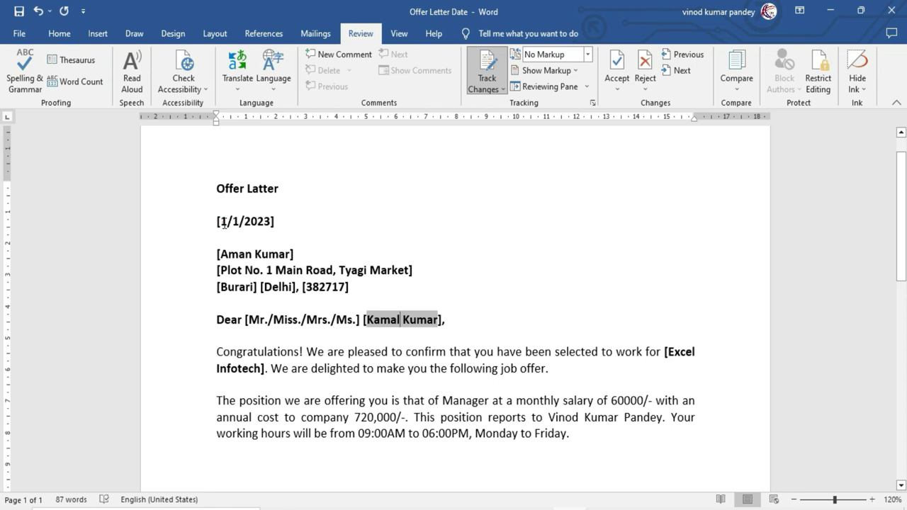
pyautogui.click(223, 222)
pyautogui.write('12')
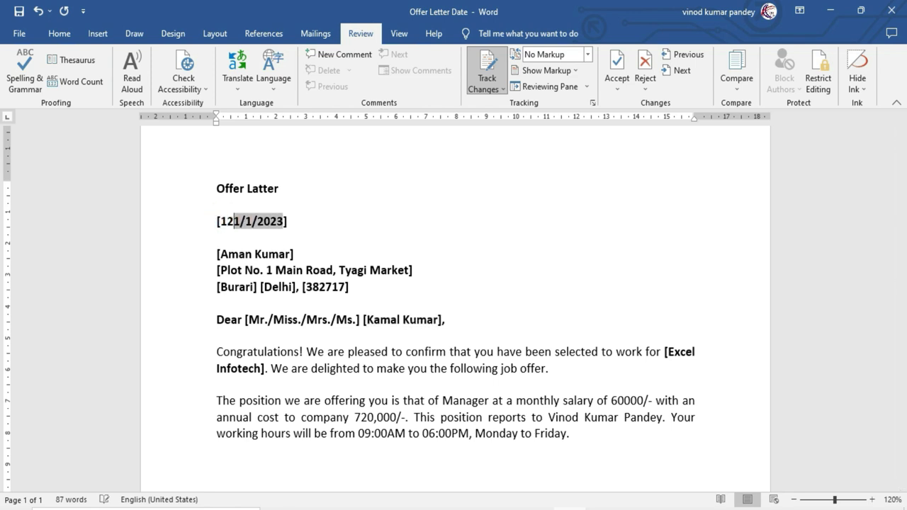
pyautogui.write('/01/2023')
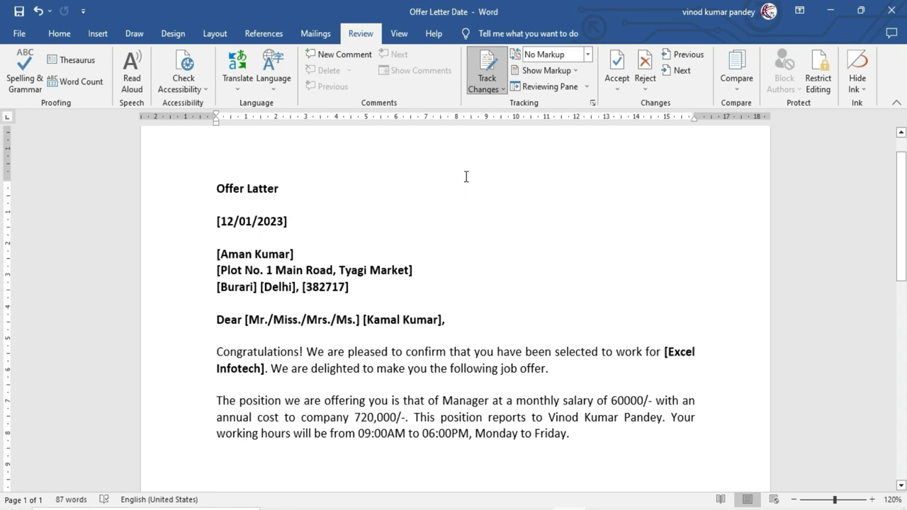
# With tracking off, change the address's postal number to 12, then restore All Markup.
pyautogui.click(483, 80)
pyautogui.click(498, 107)
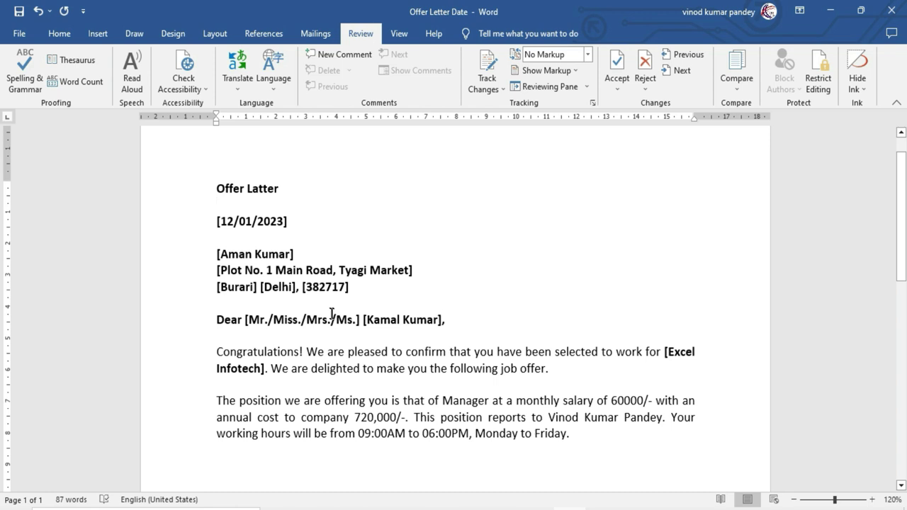
pyautogui.doubleClick(321, 289)
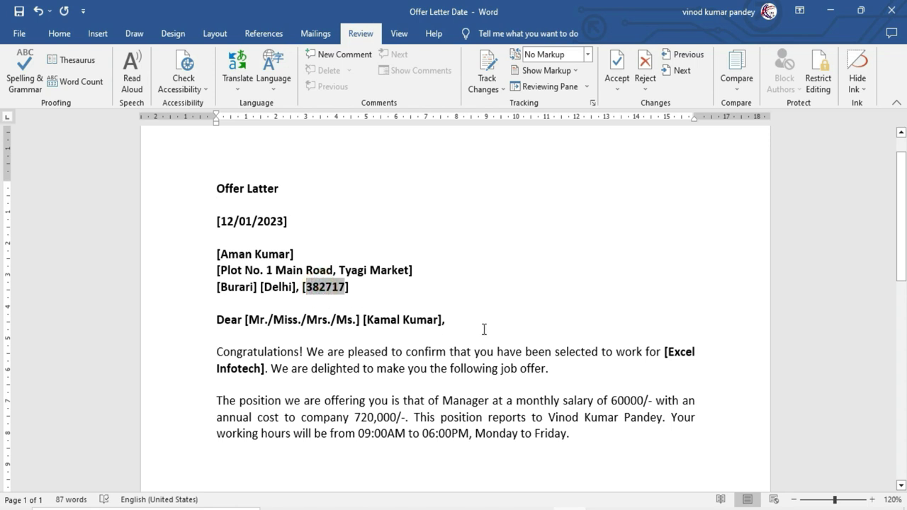
pyautogui.write('12')
pyautogui.click(587, 55)
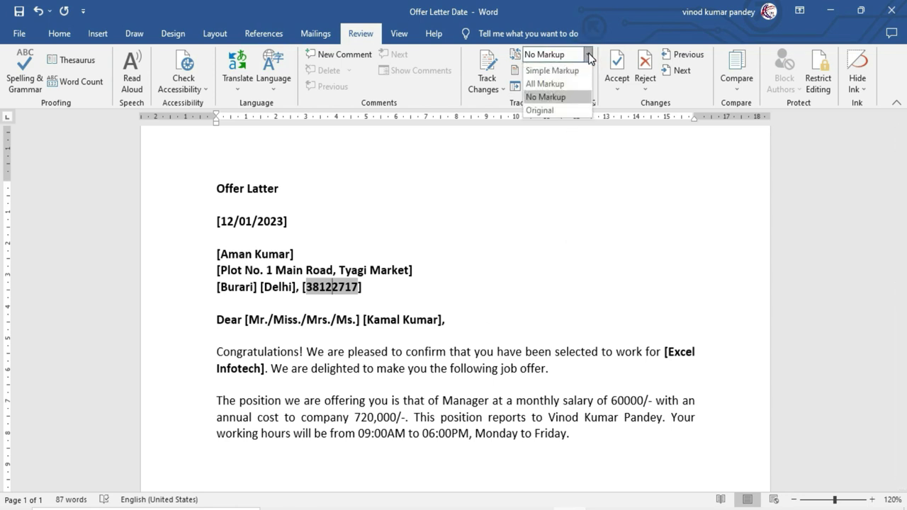
pyautogui.click(562, 82)
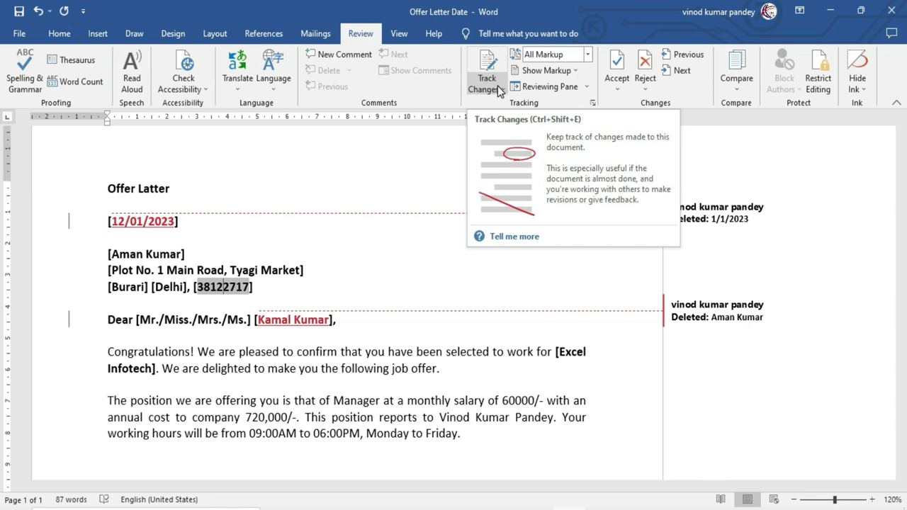
# Lock Tracking with a password entered and confirmed.
pyautogui.click(501, 90)
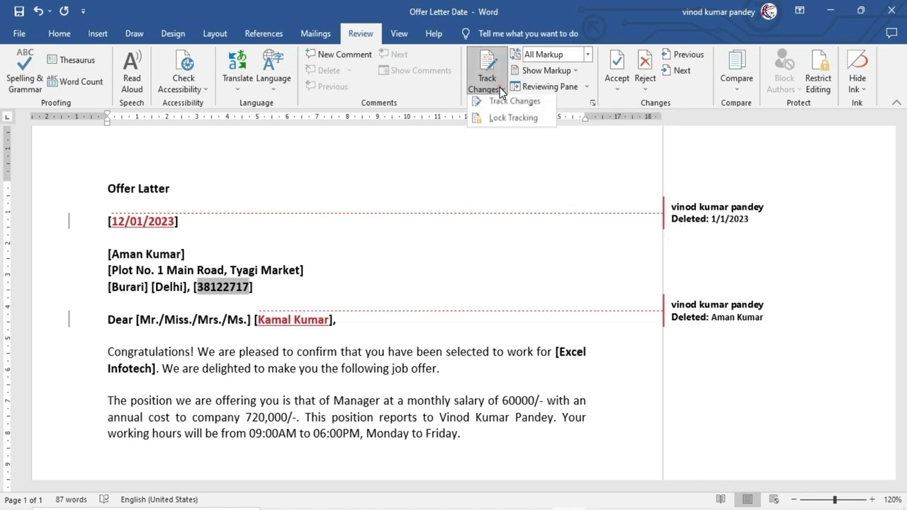
pyautogui.click(515, 122)
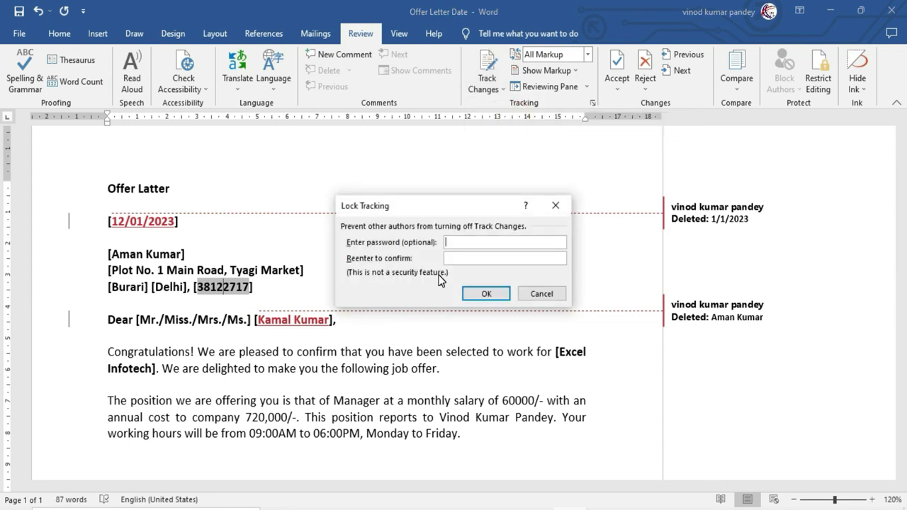
pyautogui.write('1')
pyautogui.click(483, 258)
pyautogui.write('1')
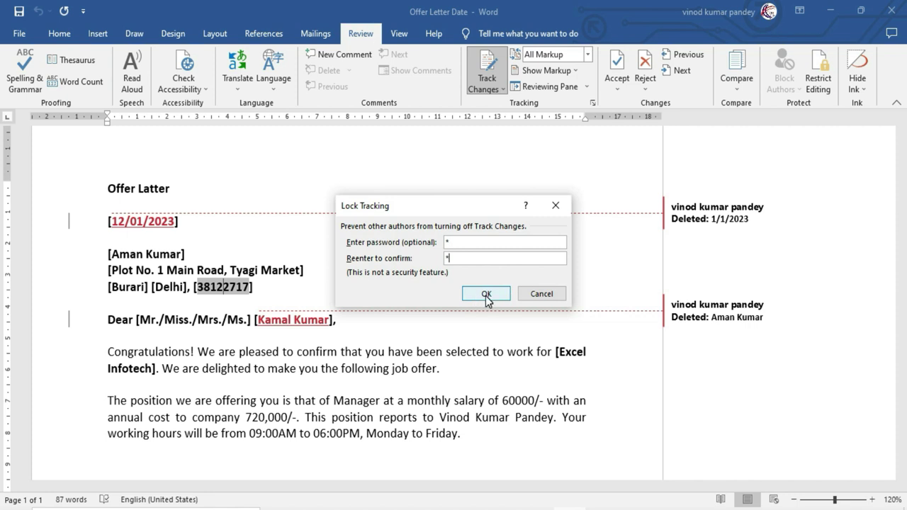
pyautogui.click(486, 295)
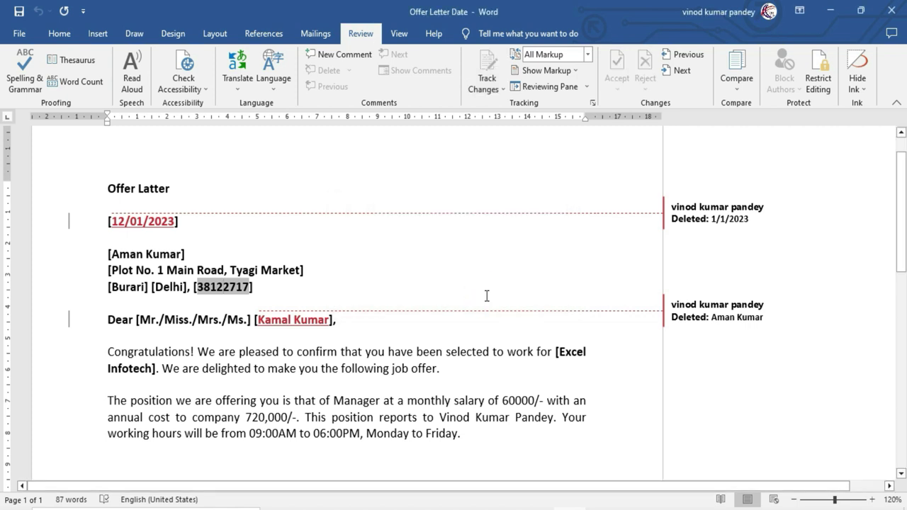
# Insert 'PHD' after 'job offer' and delete 'Manager at a monthly salary' as tracked changes.
pyautogui.click(349, 368)
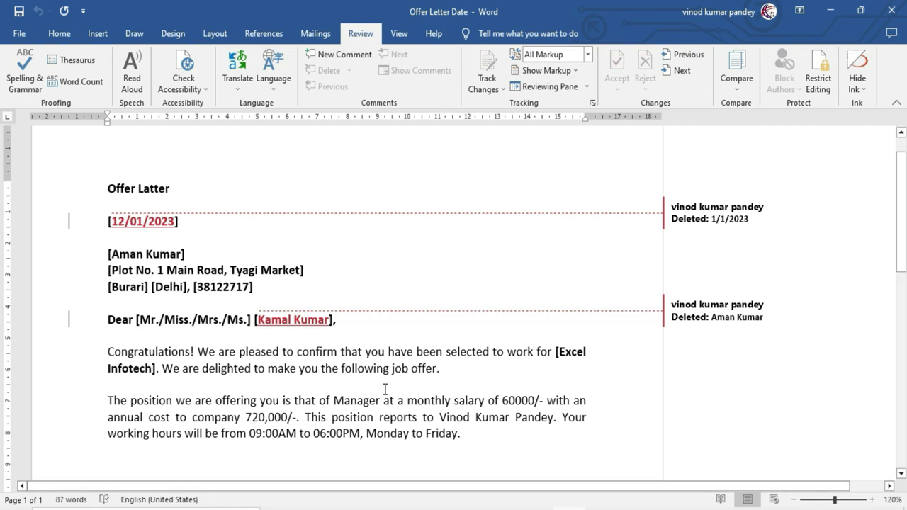
pyautogui.click(442, 369)
pyautogui.write('PHD')
pyautogui.moveTo(333, 401); pyautogui.dragTo(490, 402)
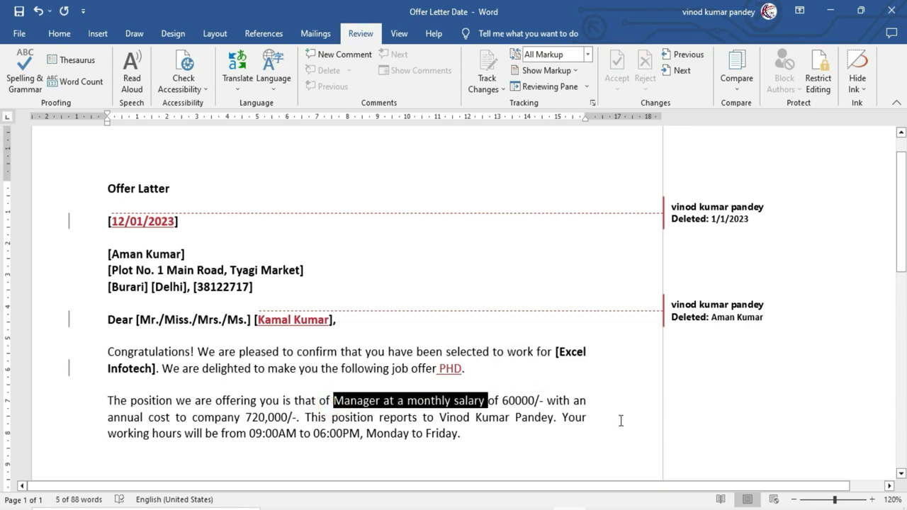
pyautogui.press('Delete')
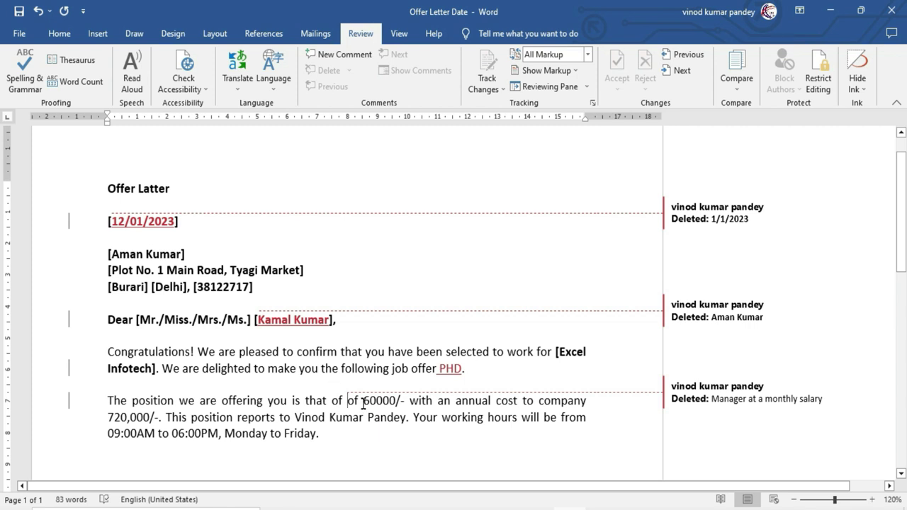
pyautogui.click(705, 388)
# Bold the supervisor's name and underline the working hours 09:00AM to 06:00PM.
pyautogui.moveTo(296, 417); pyautogui.dragTo(386, 422)
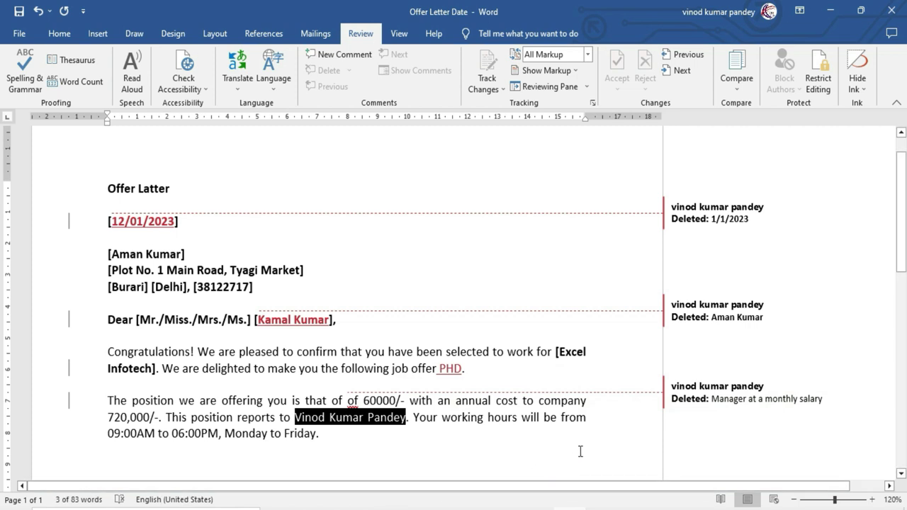
pyautogui.hotkey('ctrl', 'b')
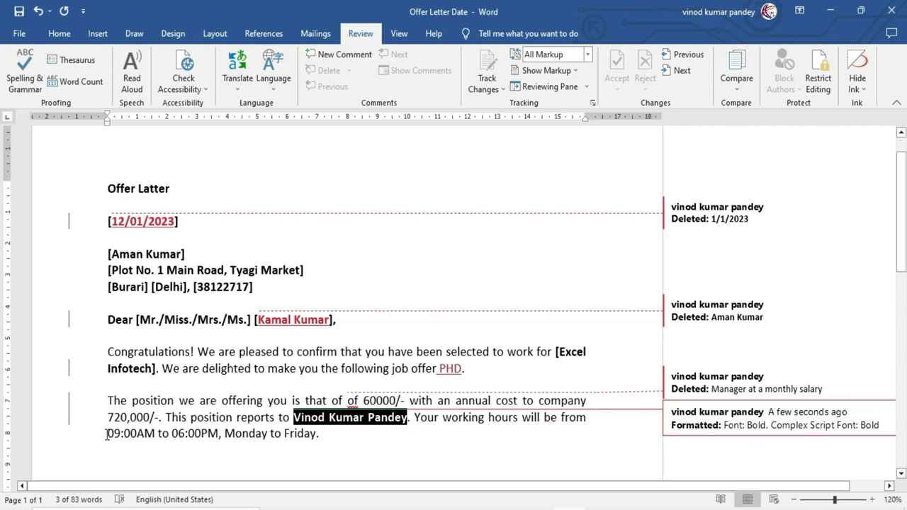
pyautogui.moveTo(108, 433); pyautogui.dragTo(211, 439)
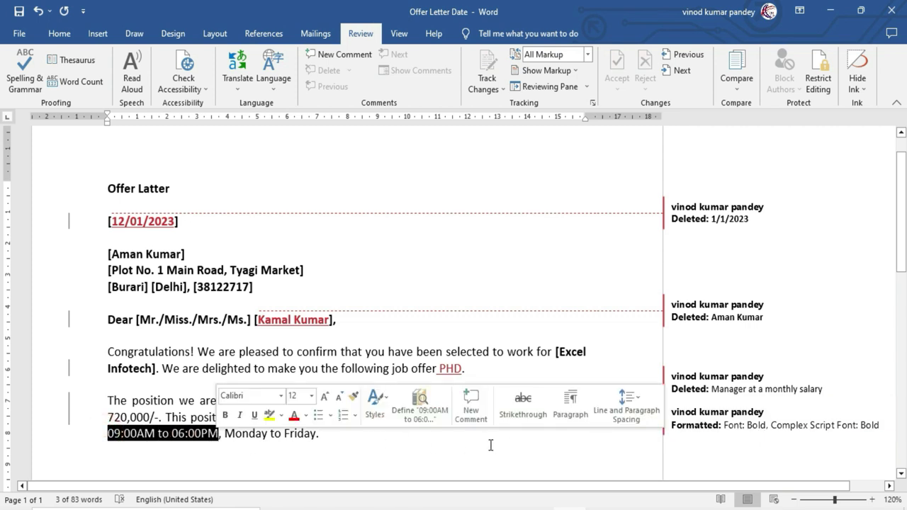
pyautogui.hotkey('ctrl', 'u')
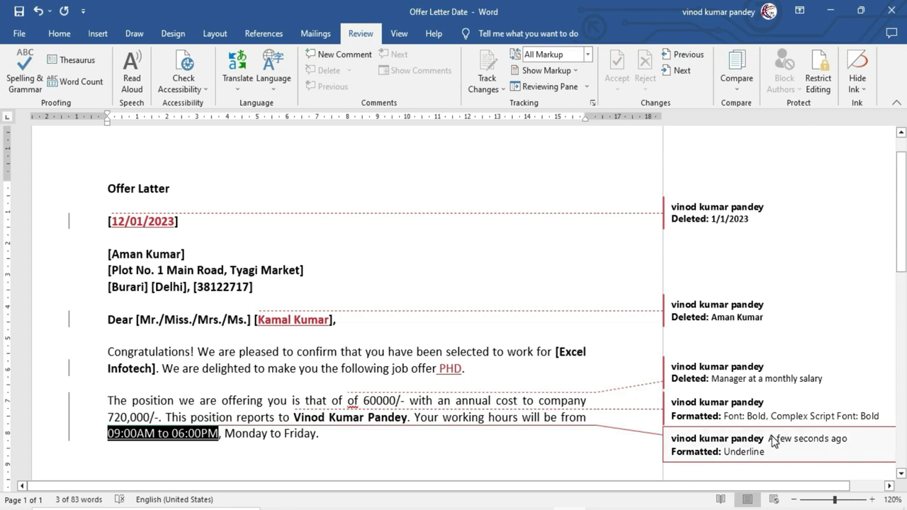
pyautogui.click(217, 394)
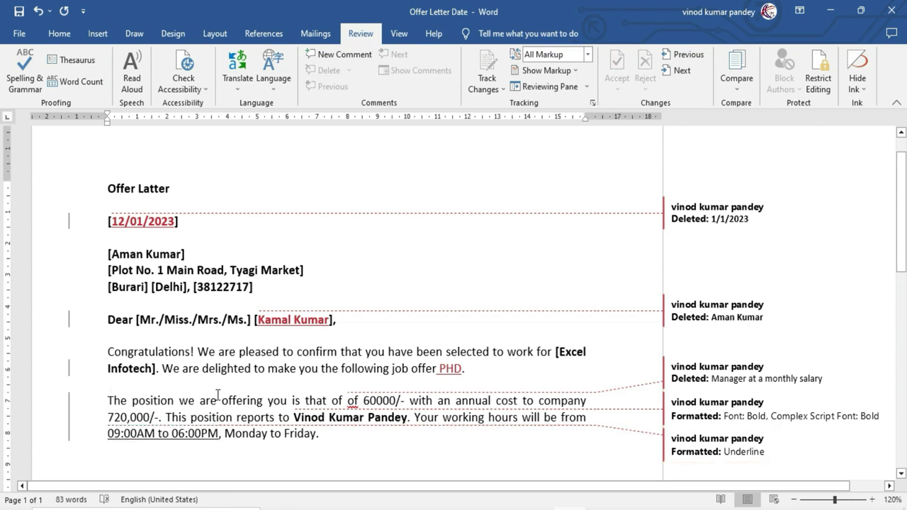
pyautogui.click(489, 88)
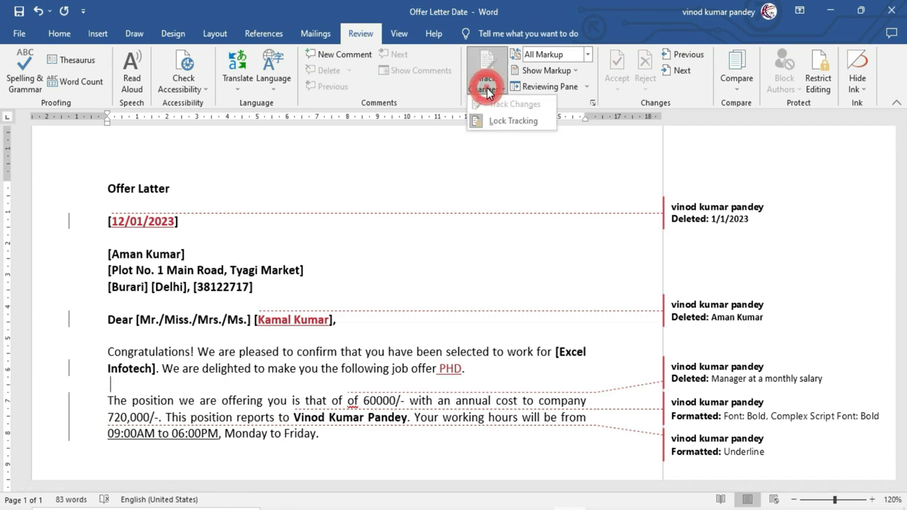
pyautogui.click(499, 122)
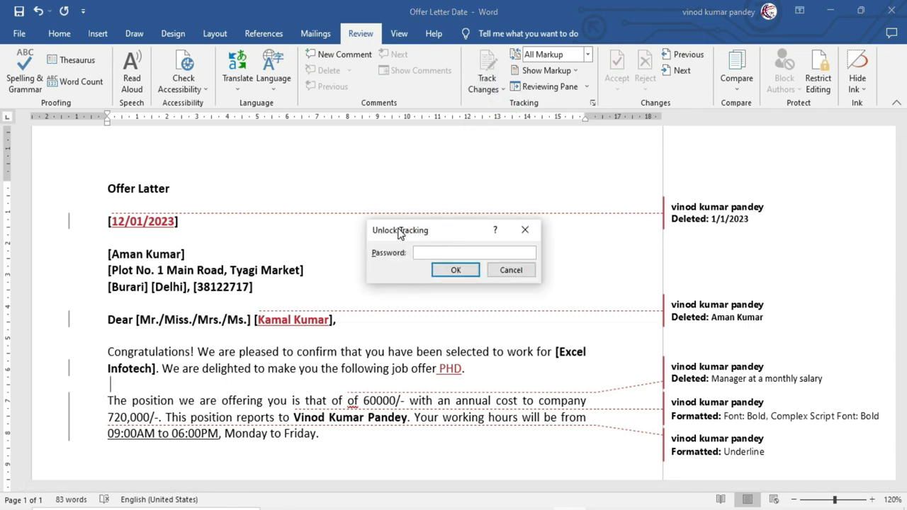
pyautogui.moveTo(413, 231); pyautogui.dragTo(395, 262)
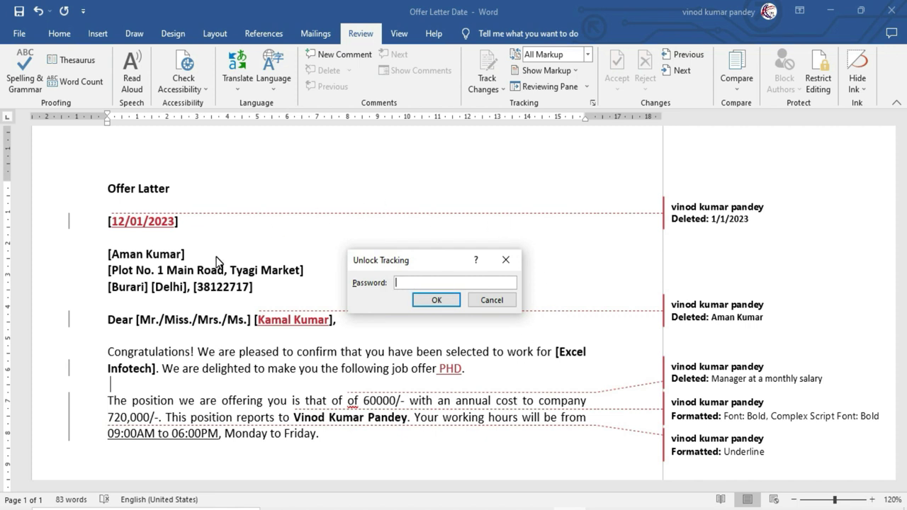
pyautogui.click(513, 303)
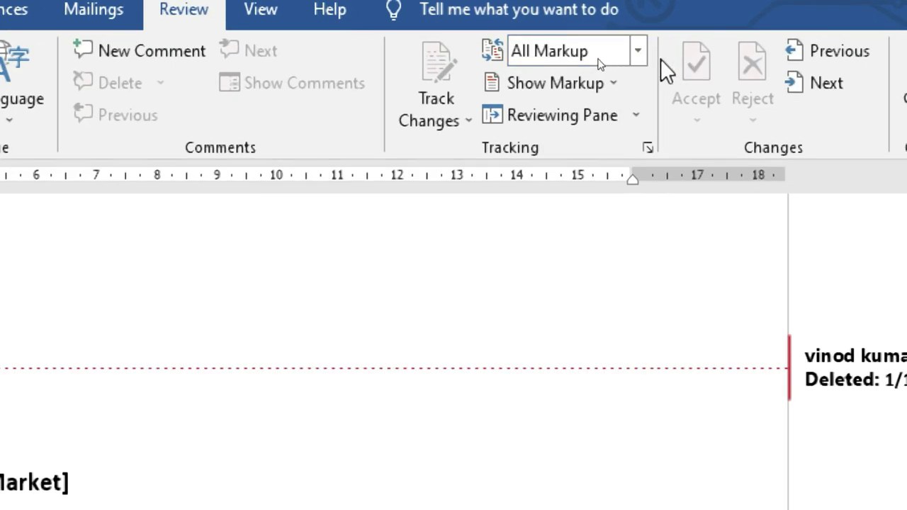
# Preview the letter in Simple Markup, then switch to No Markup.
pyautogui.click(641, 54)
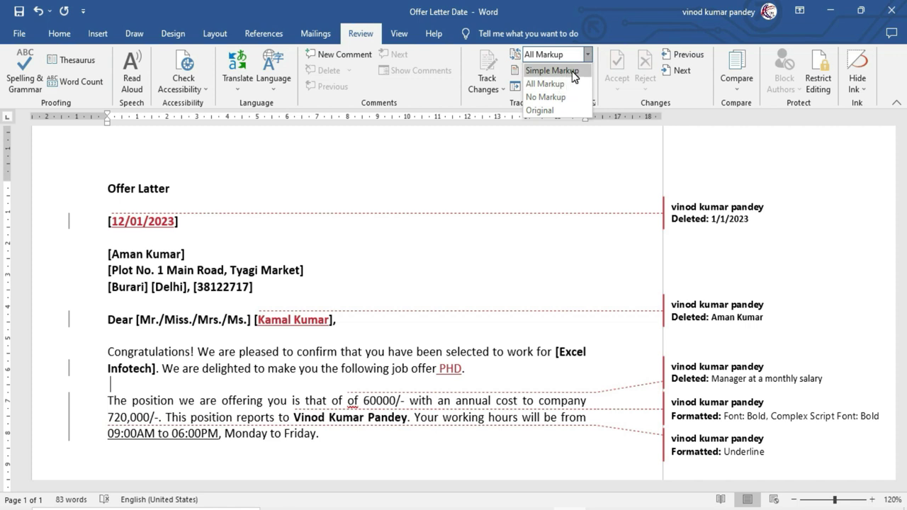
pyautogui.click(571, 71)
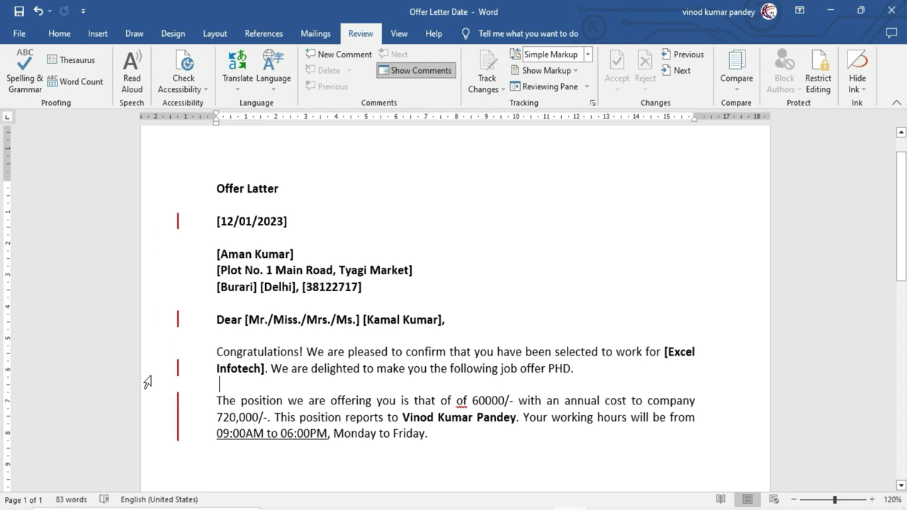
pyautogui.click(588, 55)
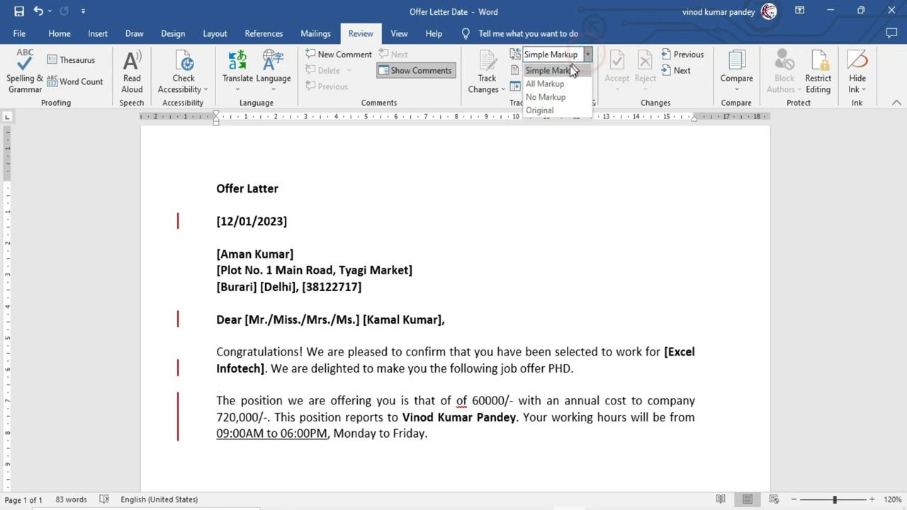
pyautogui.click(564, 97)
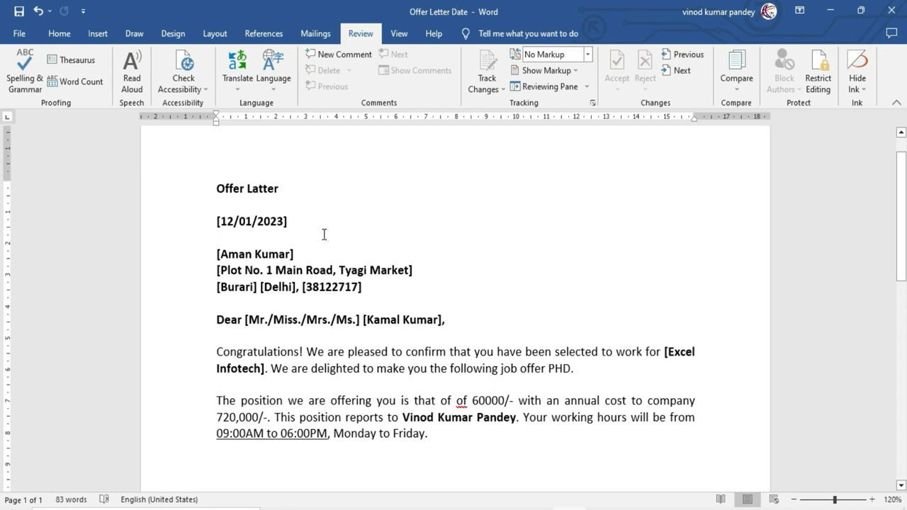
# View the letter as Original, then set Display for Review back to All Markup.
pyautogui.click(587, 54)
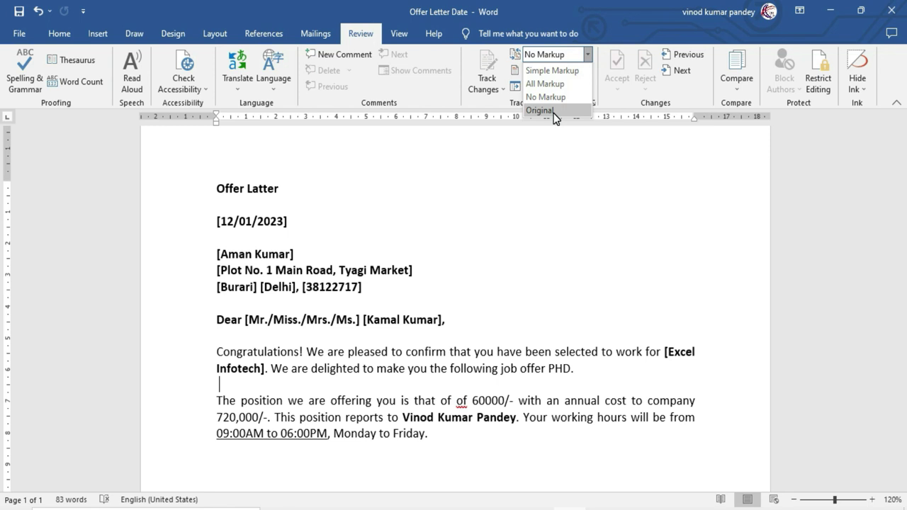
pyautogui.click(554, 111)
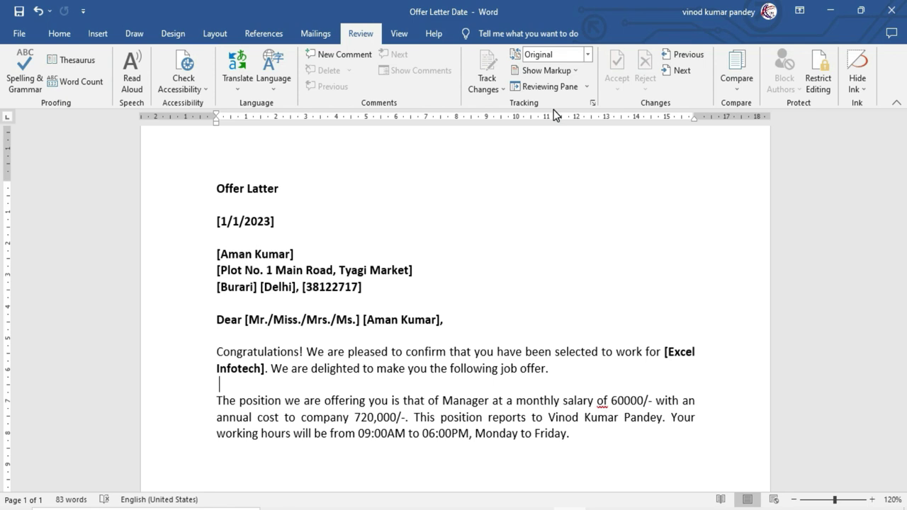
pyautogui.click(587, 54)
pyautogui.click(550, 73)
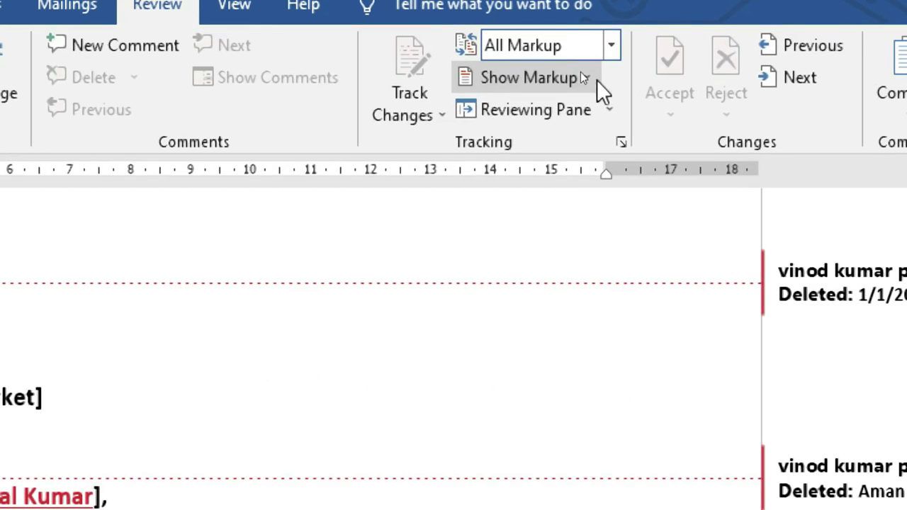
pyautogui.click(593, 78)
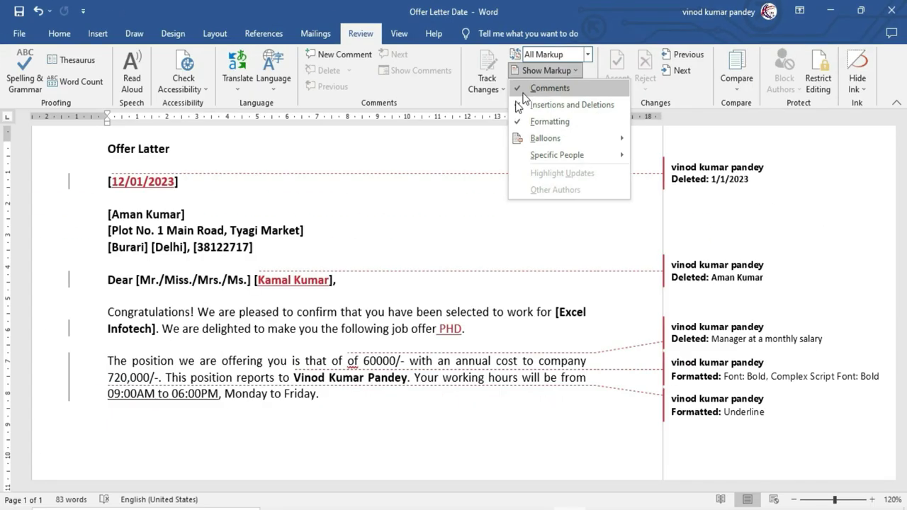
pyautogui.click(459, 187)
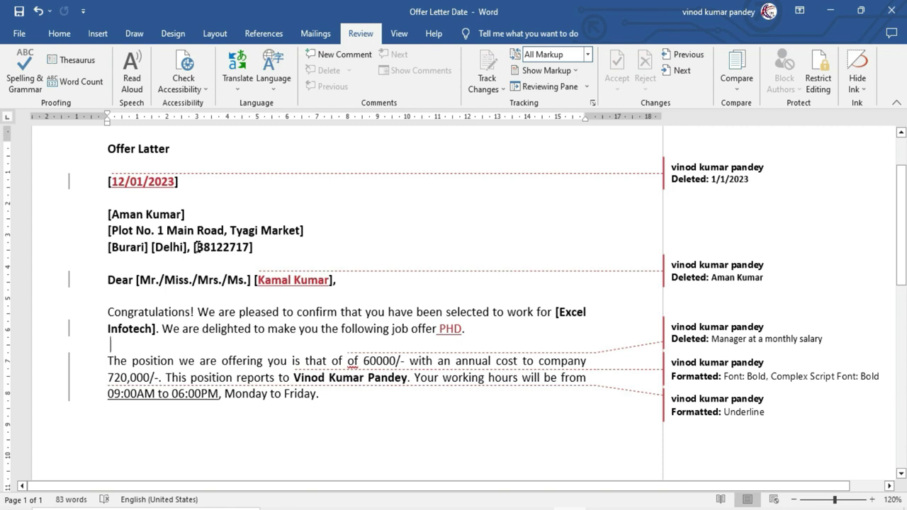
# Add a 'My Address' comment on the address line and hide comments under Show Markup.
pyautogui.moveTo(112, 231); pyautogui.dragTo(304, 232)
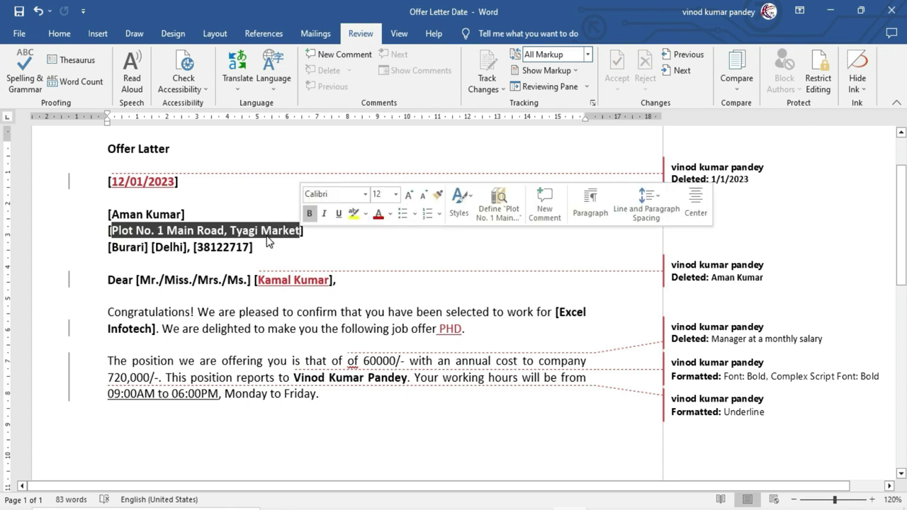
pyautogui.click(335, 56)
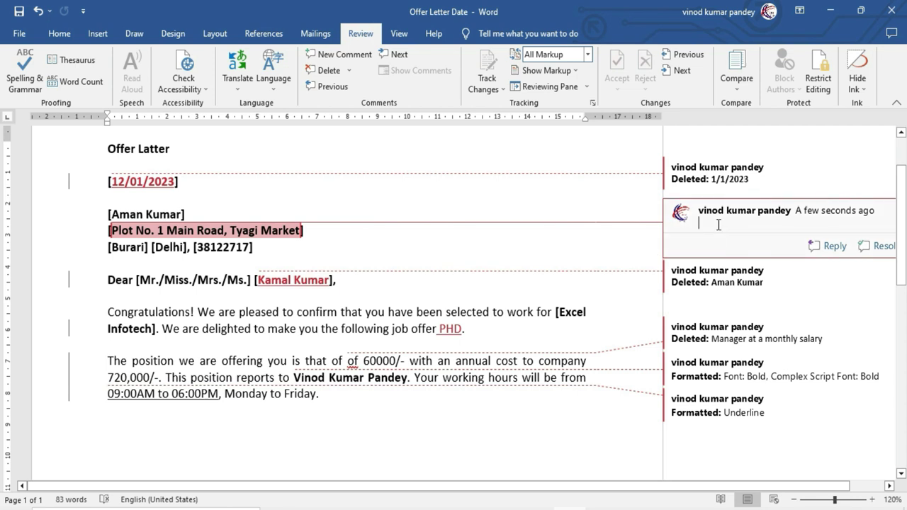
pyautogui.write('My Address')
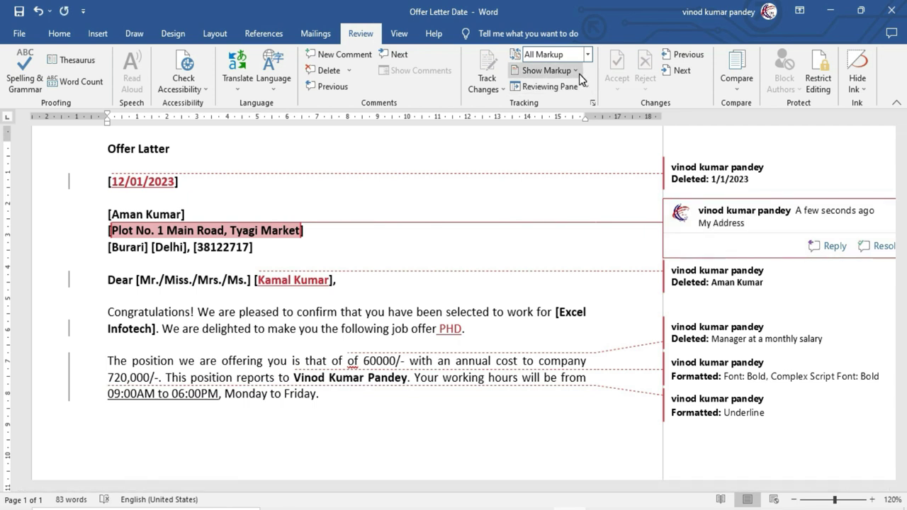
pyautogui.click(579, 73)
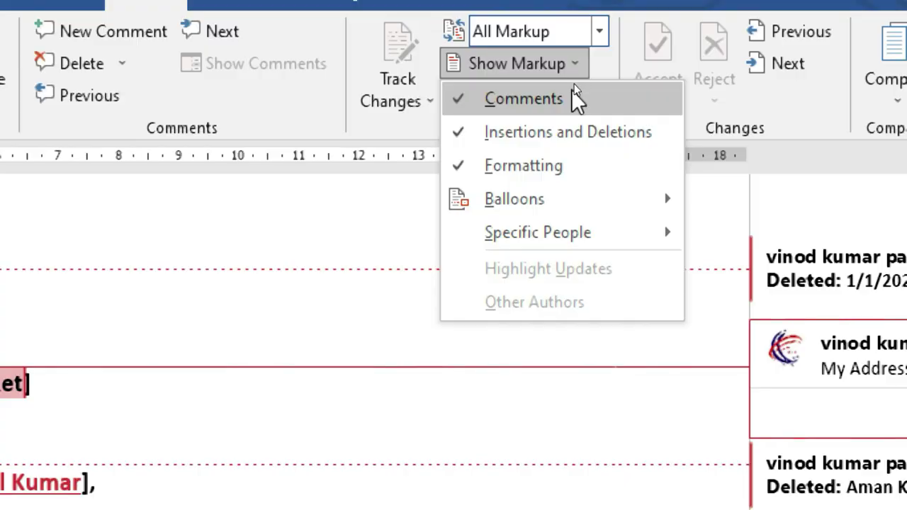
pyautogui.click(533, 102)
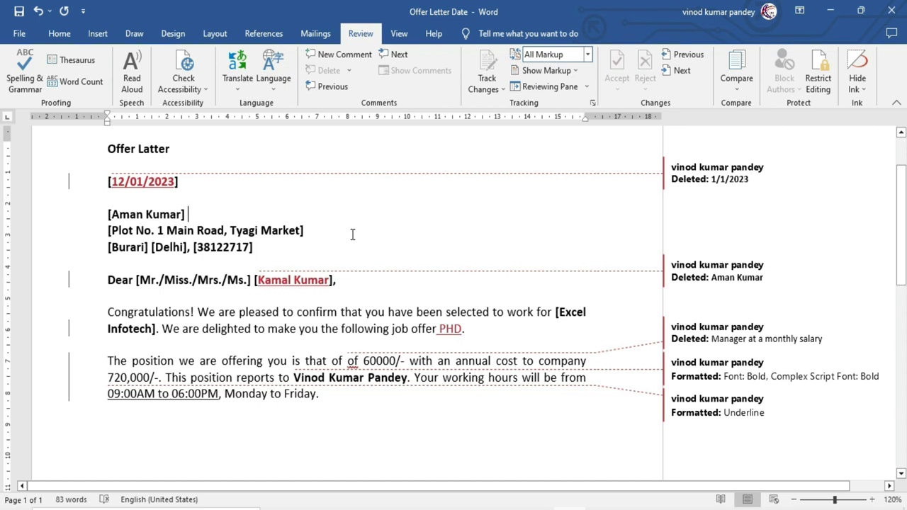
# Hide insertion/deletion and formatting markup, then re-enable Comments so only the My Address comment shows.
pyautogui.click(546, 70)
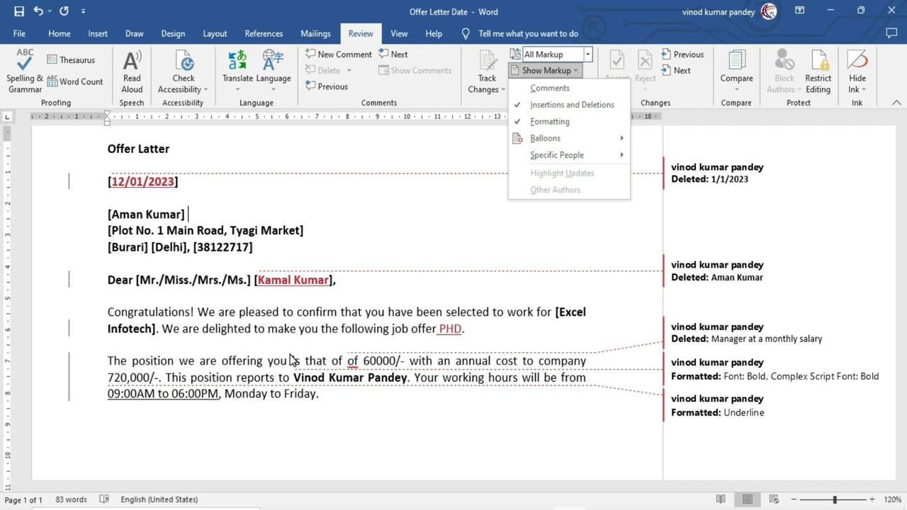
pyautogui.click(544, 105)
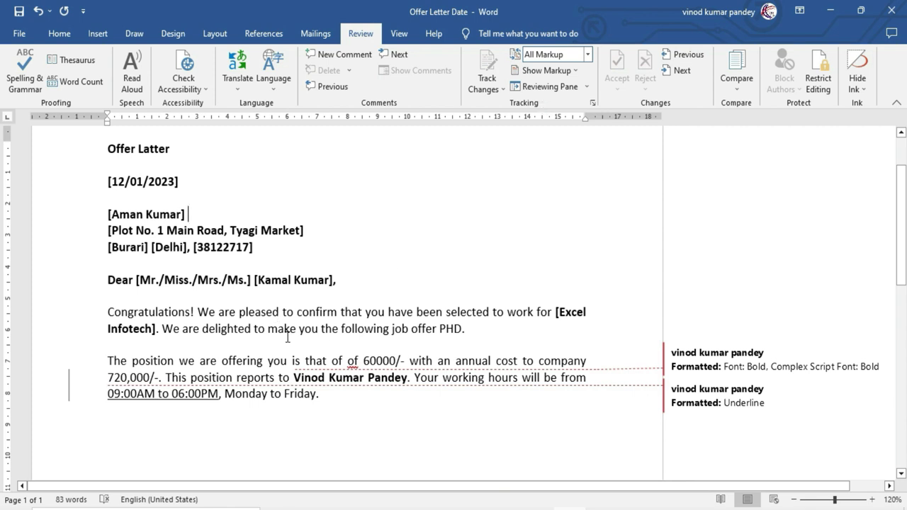
pyautogui.click(579, 70)
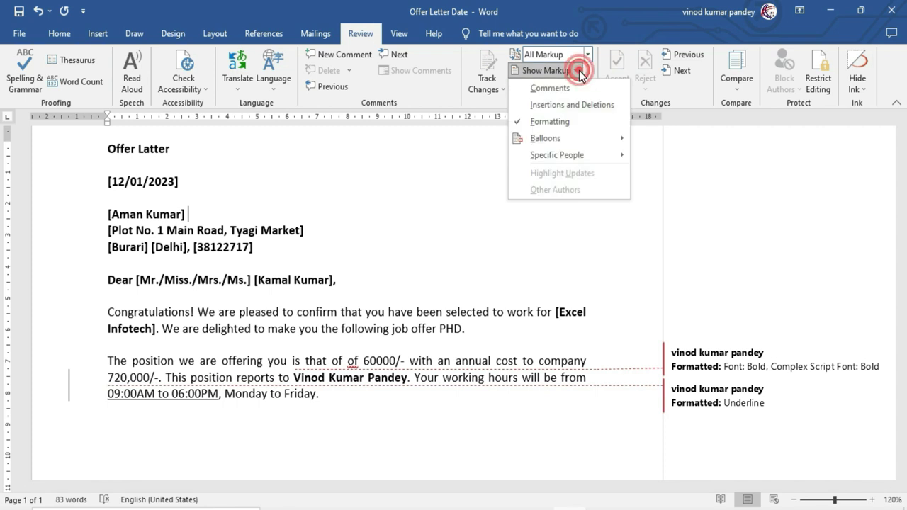
pyautogui.click(563, 122)
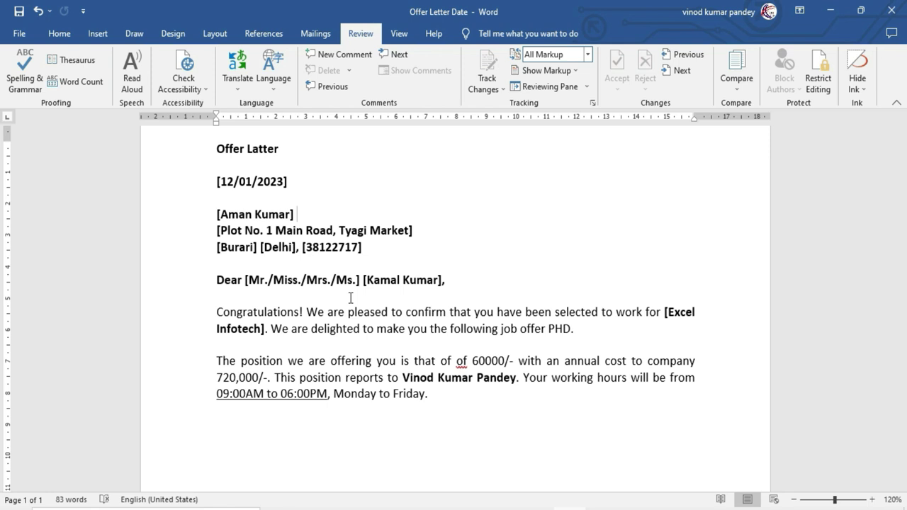
pyautogui.click(578, 72)
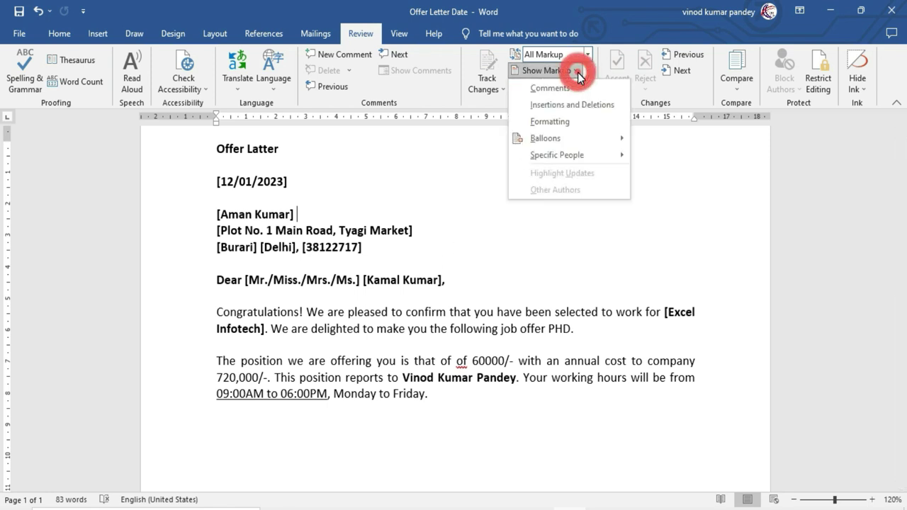
pyautogui.click(553, 95)
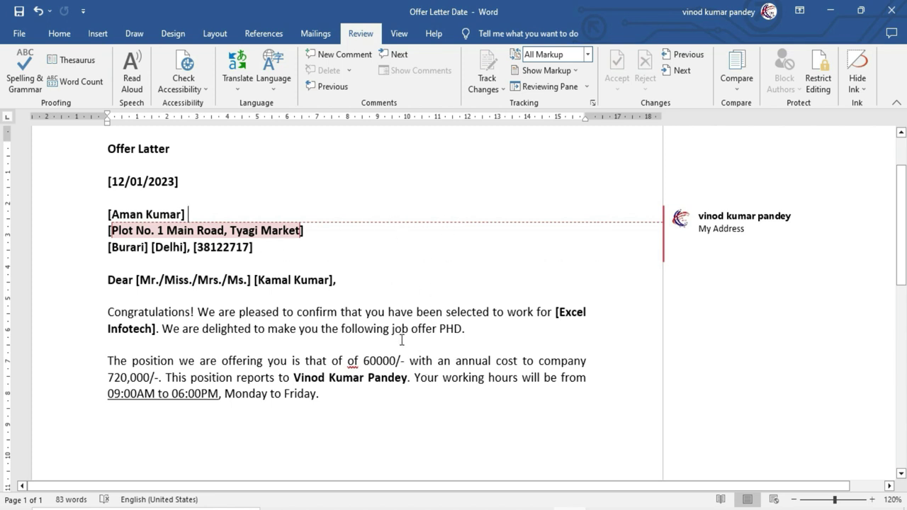
# Turn insertions/deletions and Formatting markup back on in Show Markup, restoring all revision balloons.
pyautogui.click(575, 71)
pyautogui.click(558, 106)
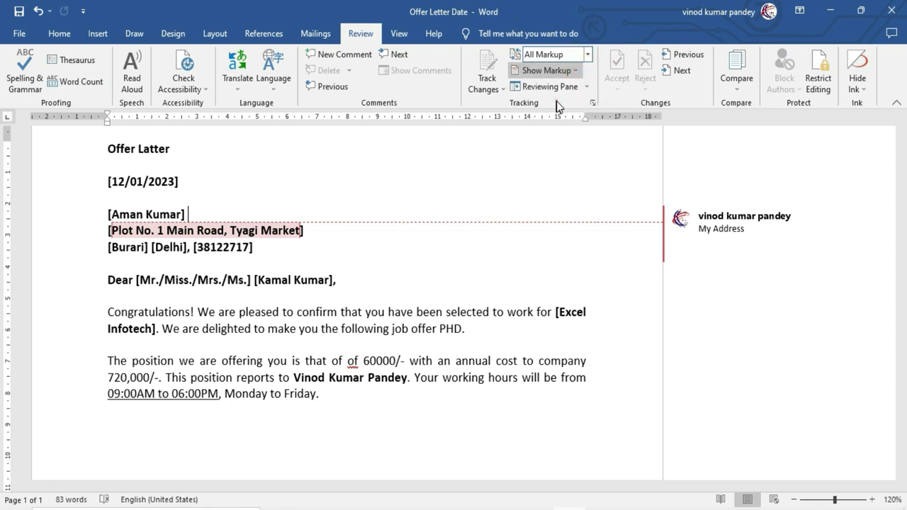
pyautogui.click(575, 71)
pyautogui.click(557, 121)
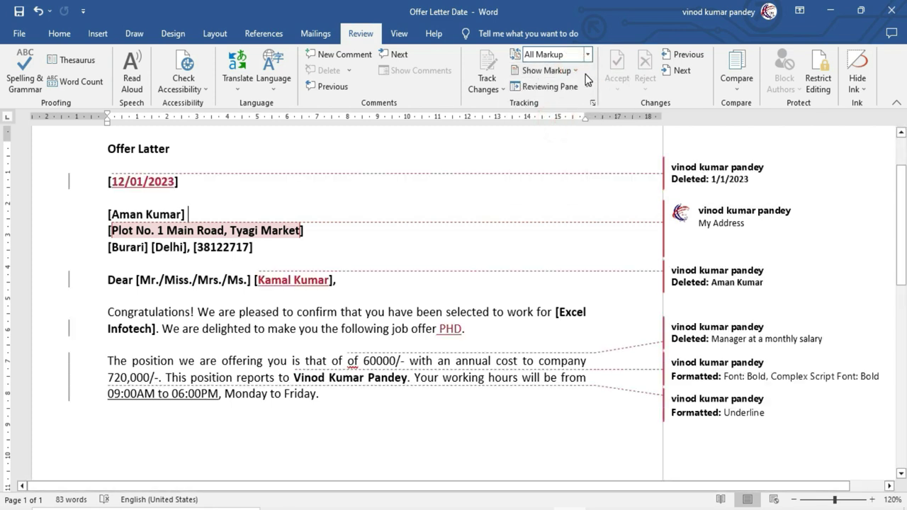
pyautogui.click(580, 75)
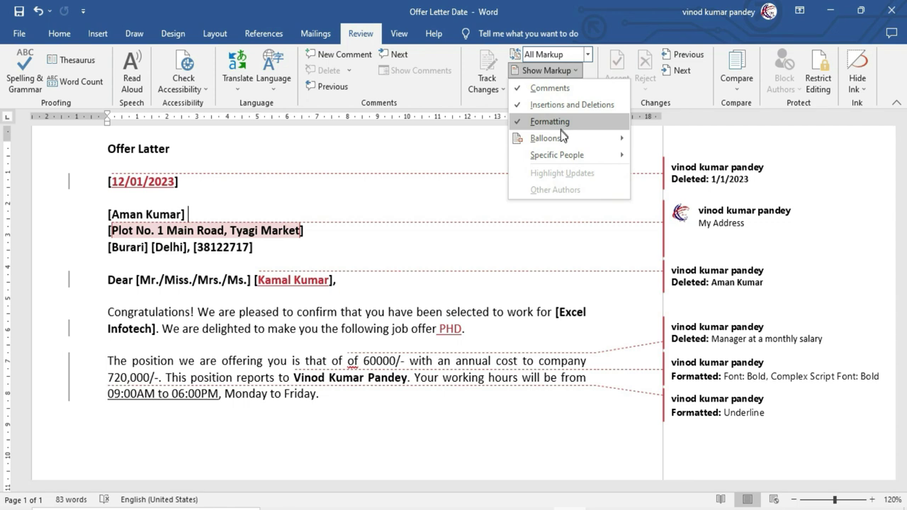
pyautogui.moveTo(586, 142)
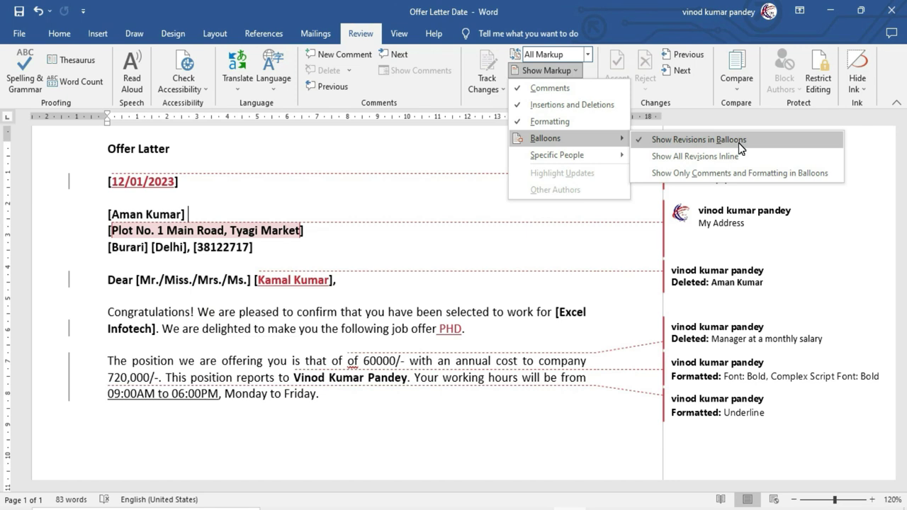
# Set Balloons to Show All Revisions Inline, then to Show Only Comments and Formatting in Balloons.
pyautogui.click(673, 213)
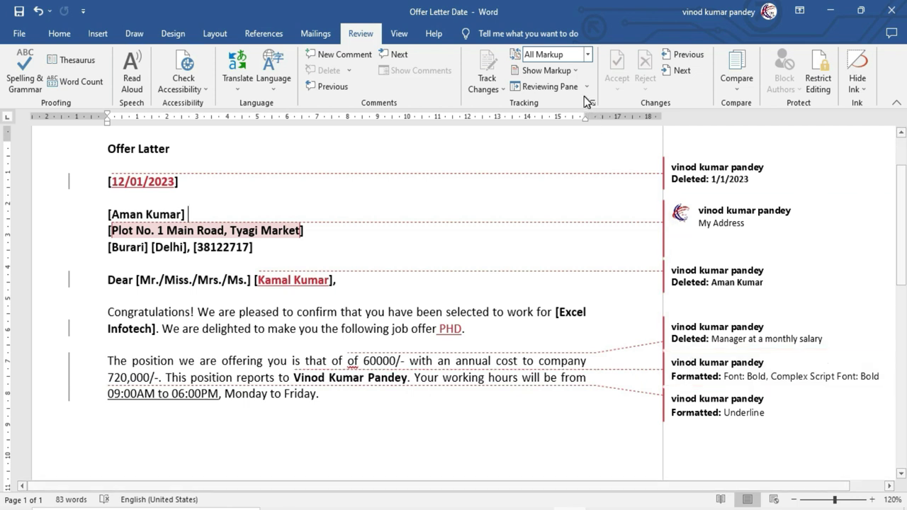
pyautogui.click(575, 71)
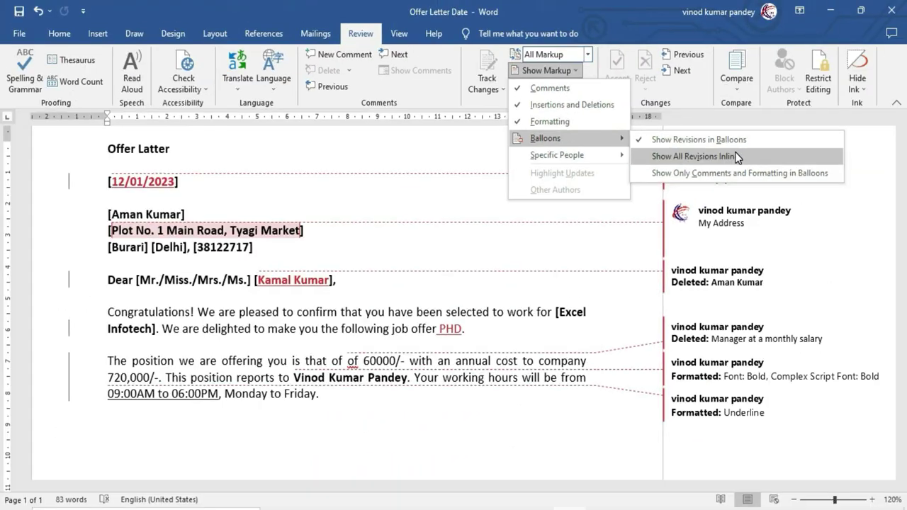
pyautogui.click(734, 153)
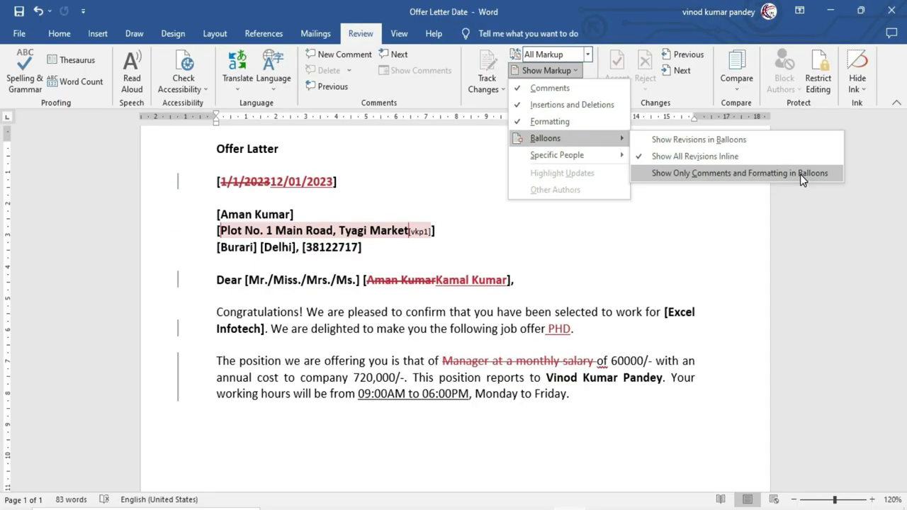
pyautogui.click(770, 183)
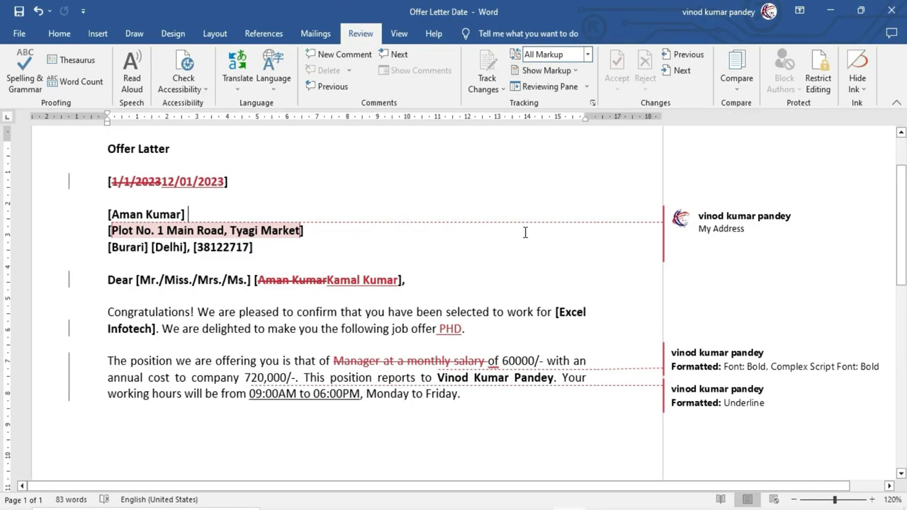
pyautogui.moveTo(741, 254)
pyautogui.moveTo(256, 281); pyautogui.dragTo(398, 281)
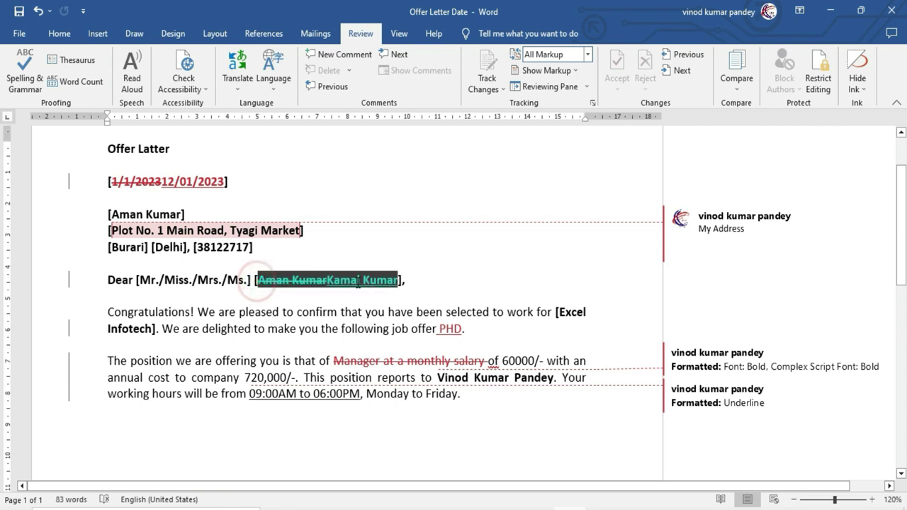
pyautogui.click(440, 340)
pyautogui.moveTo(440, 329); pyautogui.dragTo(465, 329)
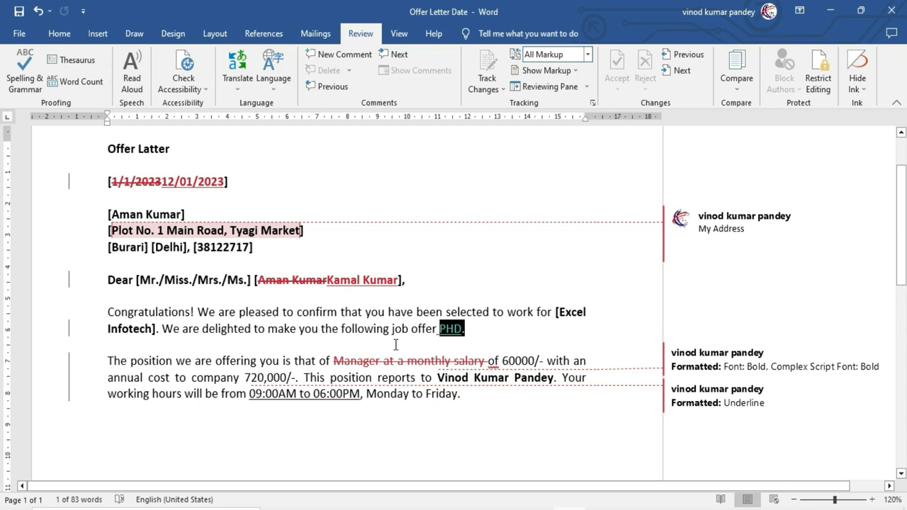
pyautogui.click(551, 71)
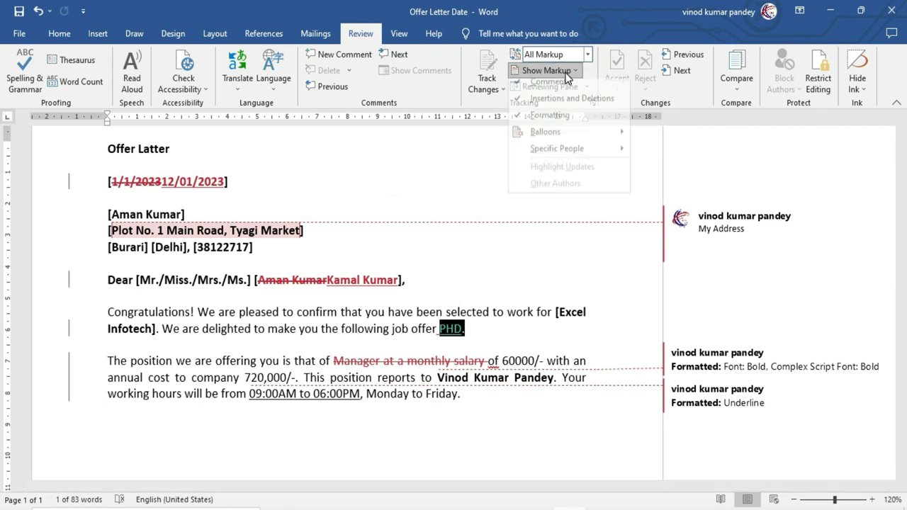
pyautogui.click(477, 166)
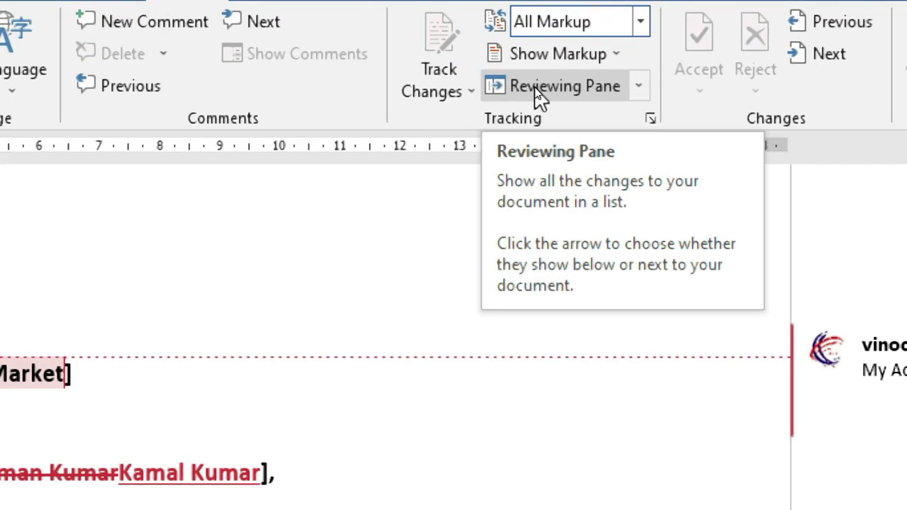
# Open the Reviewing Pane listing all 9 revisions, including the My Address comment.
pyautogui.click(539, 91)
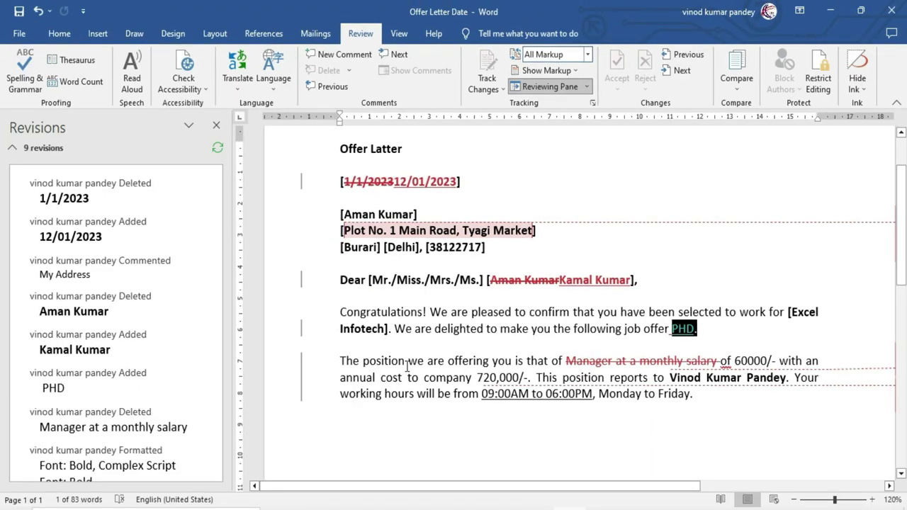
pyautogui.scroll(-2, 71, 365)
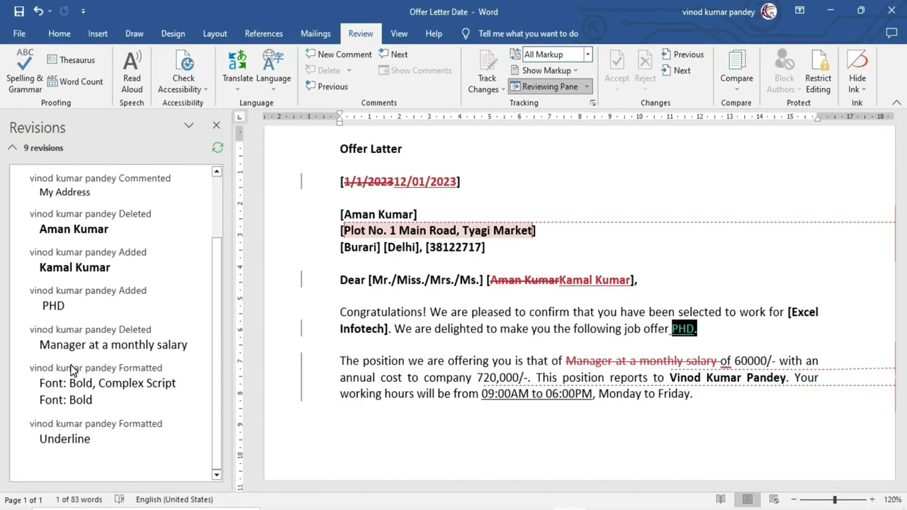
pyautogui.scroll(2, 71, 369)
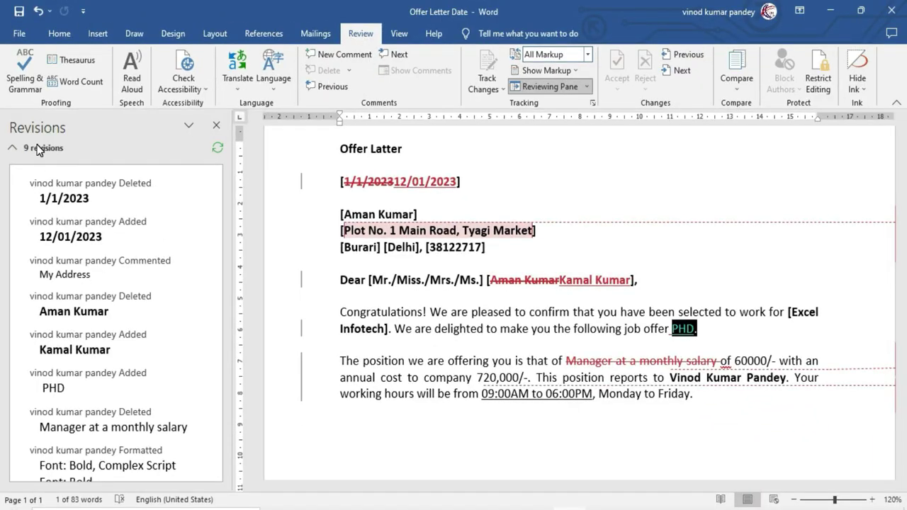
pyautogui.click(586, 86)
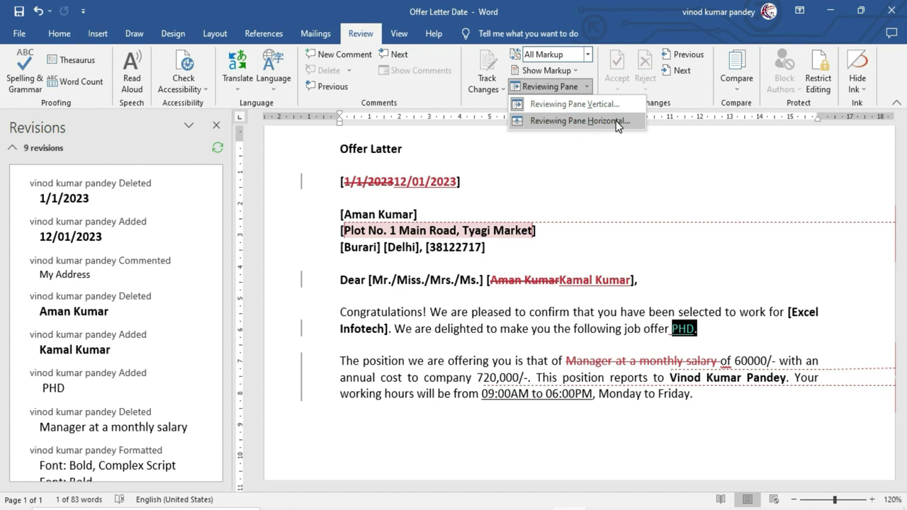
# Dock the Reviewing Pane horizontally below the letter and scroll through its timestamped revisions.
pyautogui.click(618, 121)
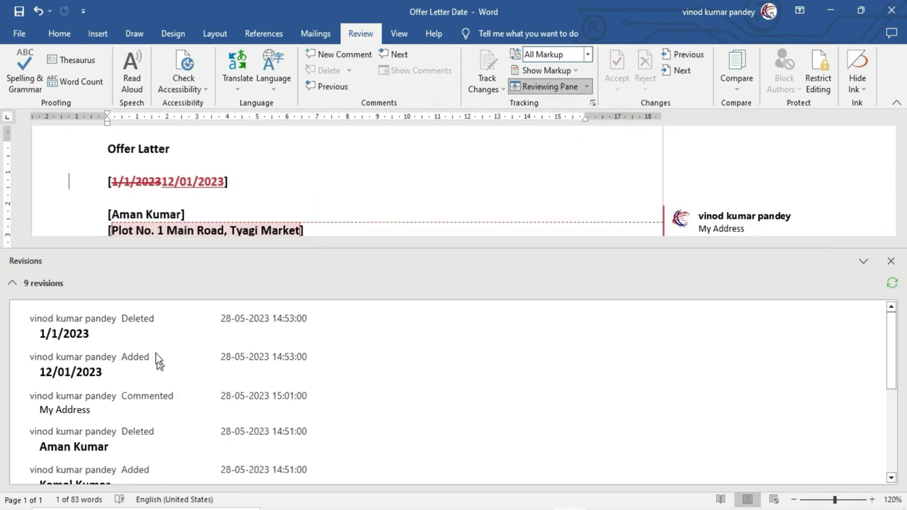
pyautogui.scroll(-2, 102, 378)
pyautogui.scroll(-4, 99, 386)
pyautogui.scroll(6, 99, 386)
# Close the Reviewing Pane and clear the selection of PHD. in the letter.
pyautogui.click(538, 86)
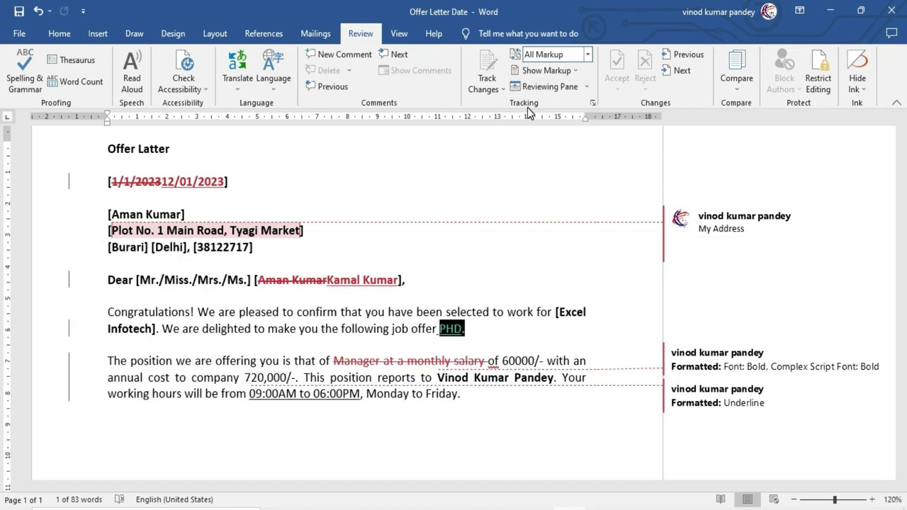
pyautogui.scroll(2, 276, 269)
pyautogui.scroll(-1, 276, 280)
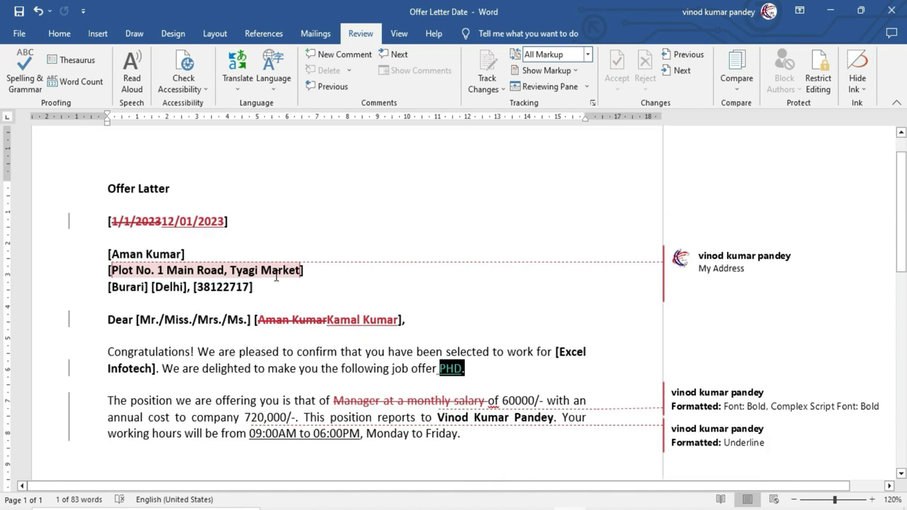
pyautogui.click(354, 327)
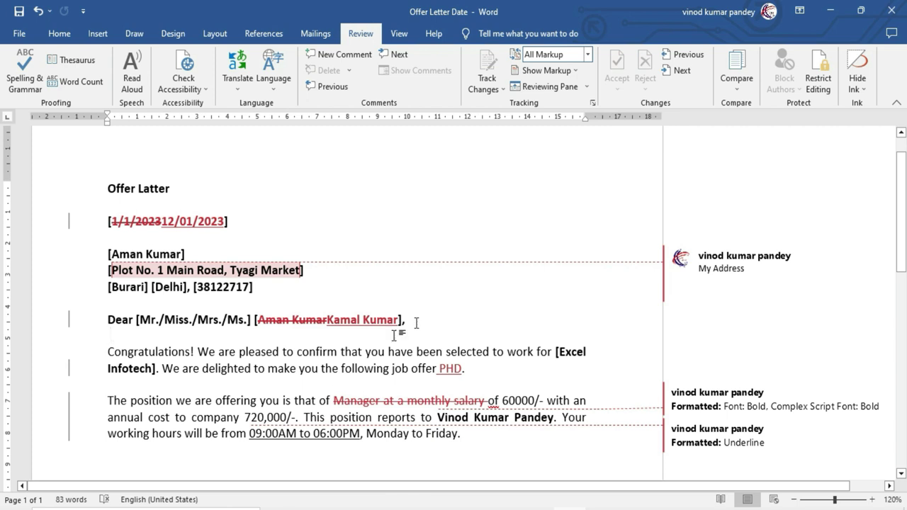
pyautogui.click(478, 224)
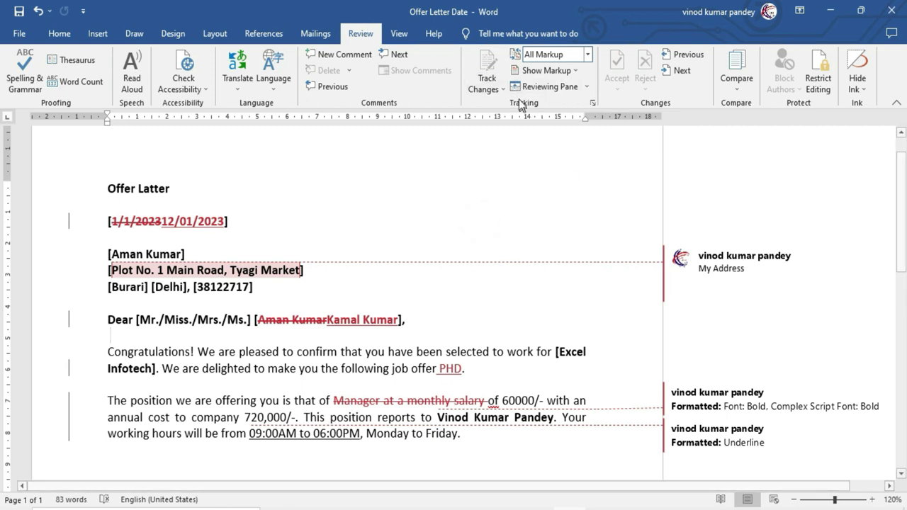
# Unlock change tracking by entering the tracking password in the lock dialog.
pyautogui.click(493, 85)
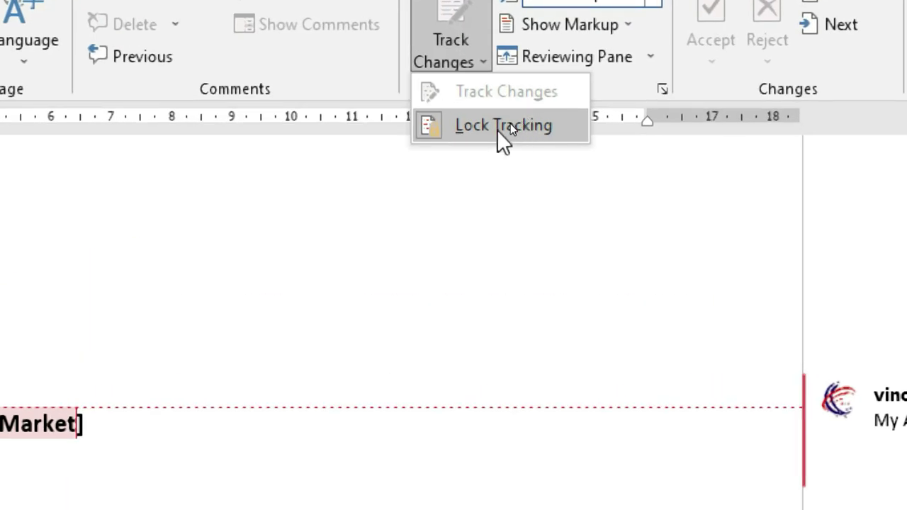
pyautogui.click(497, 131)
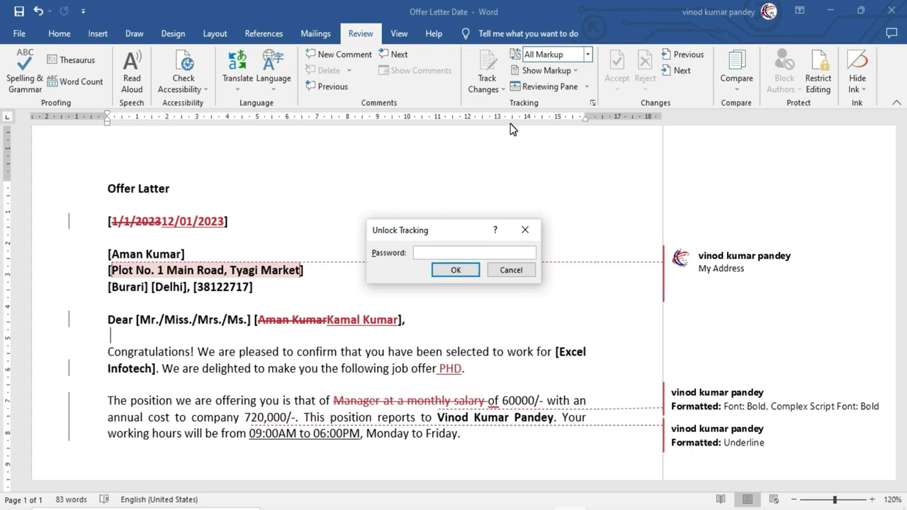
pyautogui.moveTo(423, 225); pyautogui.dragTo(401, 162)
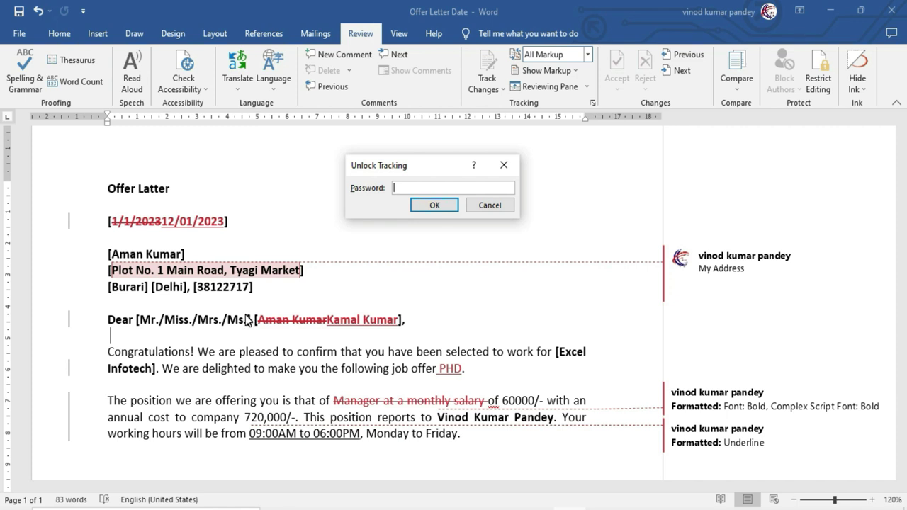
pyautogui.write('1')
pyautogui.click(434, 206)
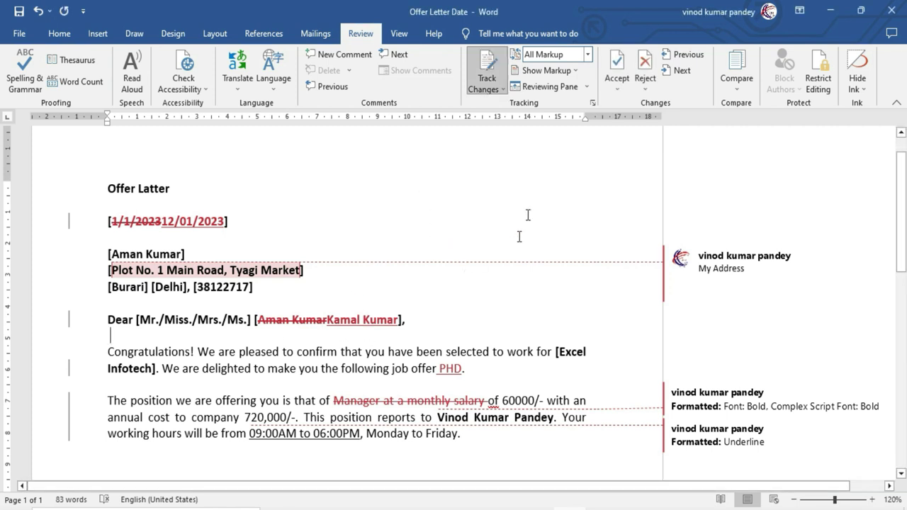
# Switch Track Changes off and bring up the Accept dropdown choices.
pyautogui.click(487, 78)
pyautogui.click(487, 71)
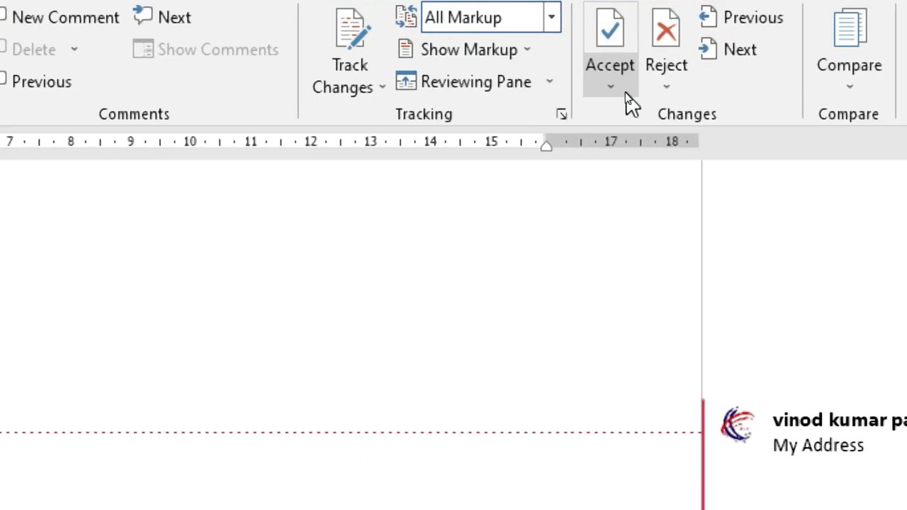
pyautogui.click(625, 92)
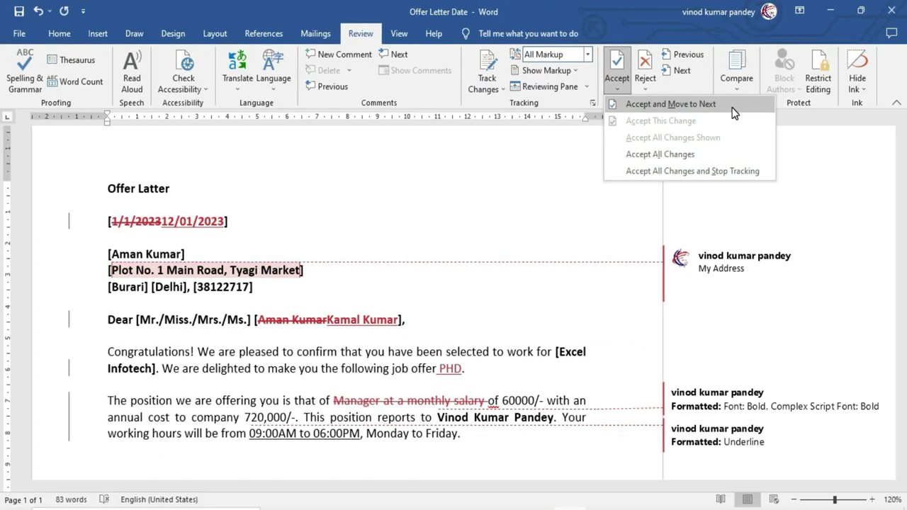
# Select the struck-out date 1/1/2023 and apply Accept and Move to Next.
pyautogui.click(732, 113)
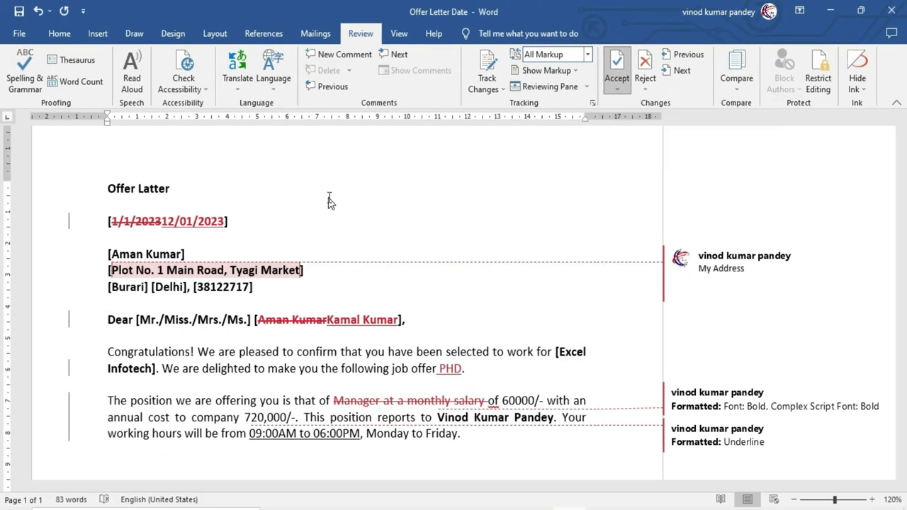
pyautogui.doubleClick(129, 220)
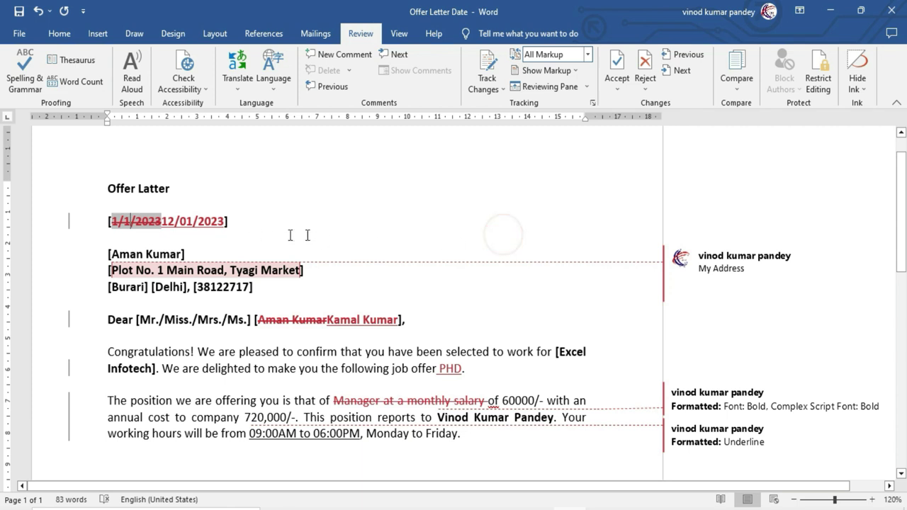
pyautogui.click(613, 89)
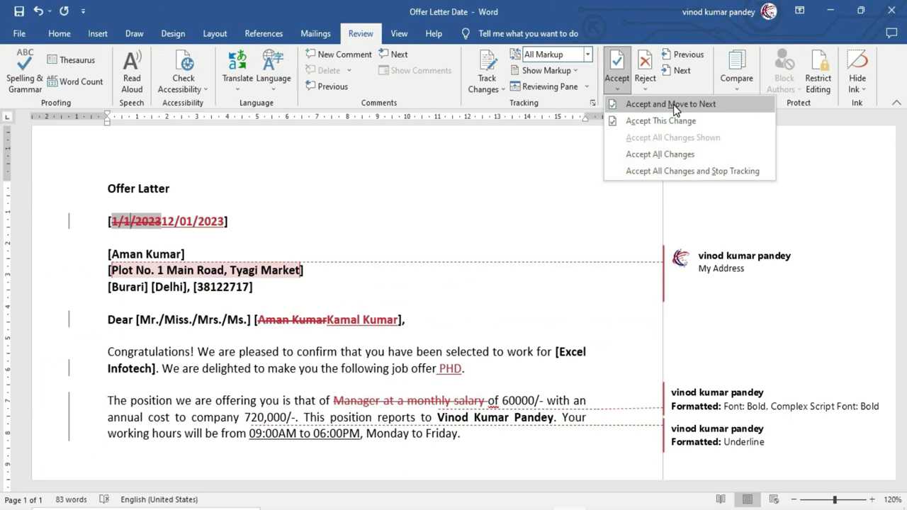
pyautogui.click(674, 105)
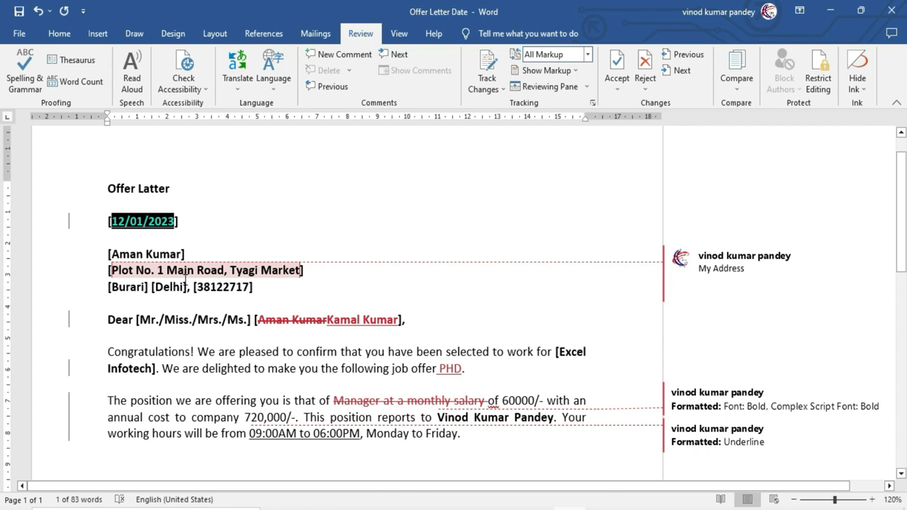
# Reject and Move to Next for the inserted 12/01/2023 date and the My Address comment.
pyautogui.click(642, 92)
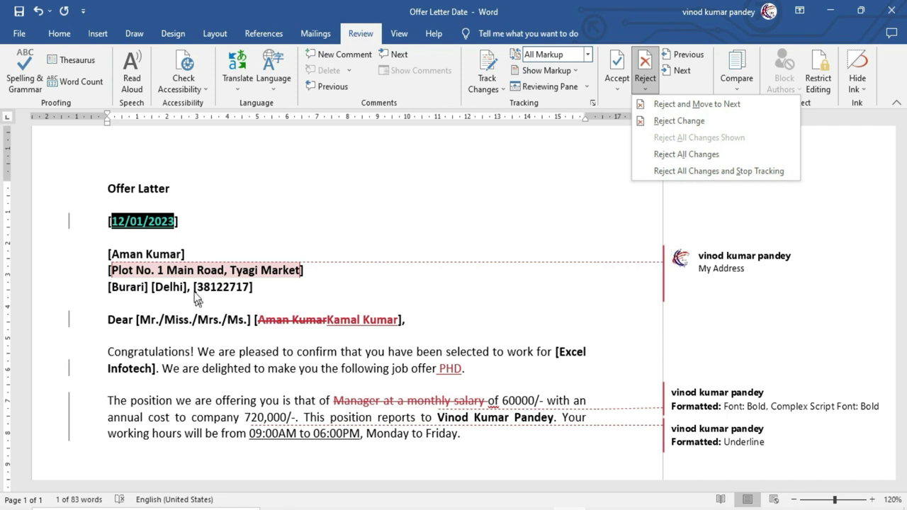
pyautogui.click(696, 104)
pyautogui.click(645, 84)
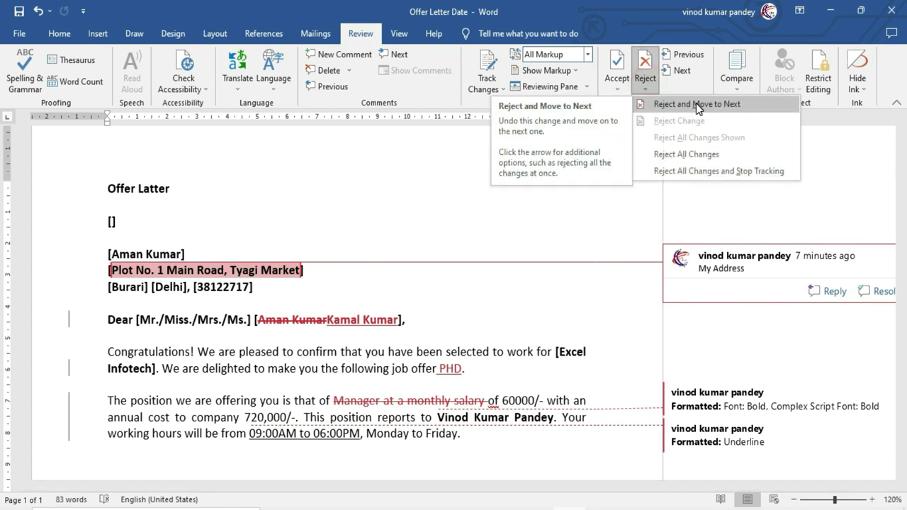
pyautogui.click(696, 104)
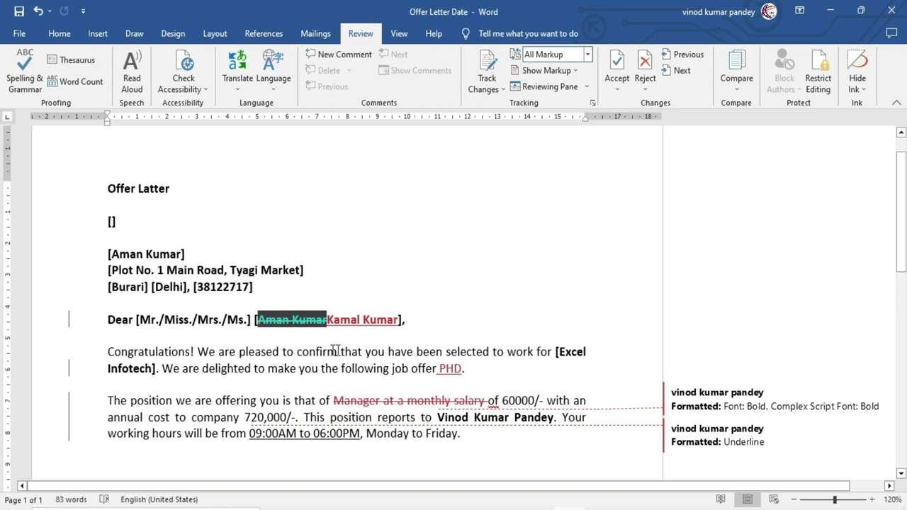
# Accept the deleted recipient name and reject the inserted replacement name in the greeting.
pyautogui.click(616, 83)
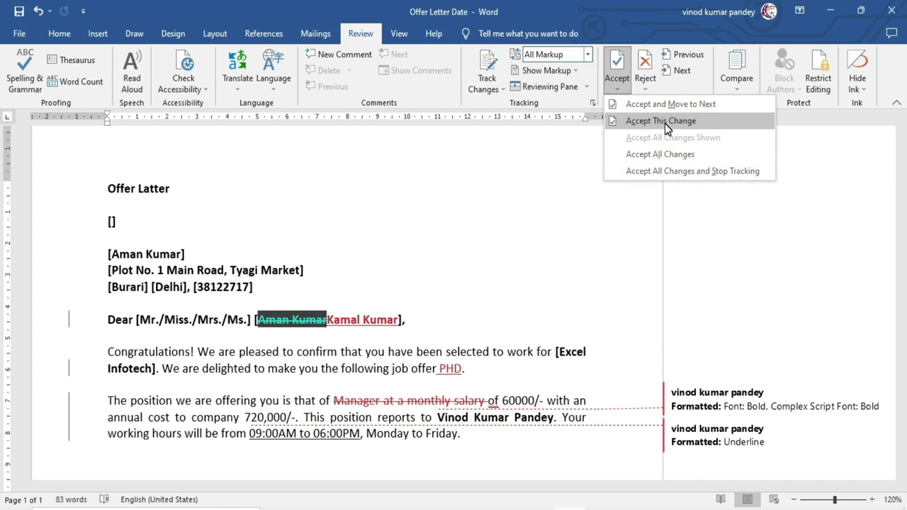
pyautogui.click(664, 122)
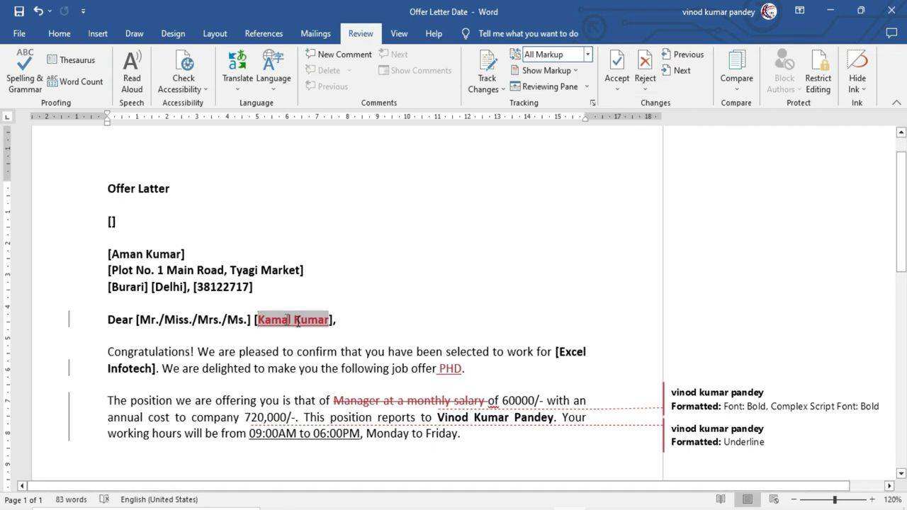
pyautogui.click(645, 81)
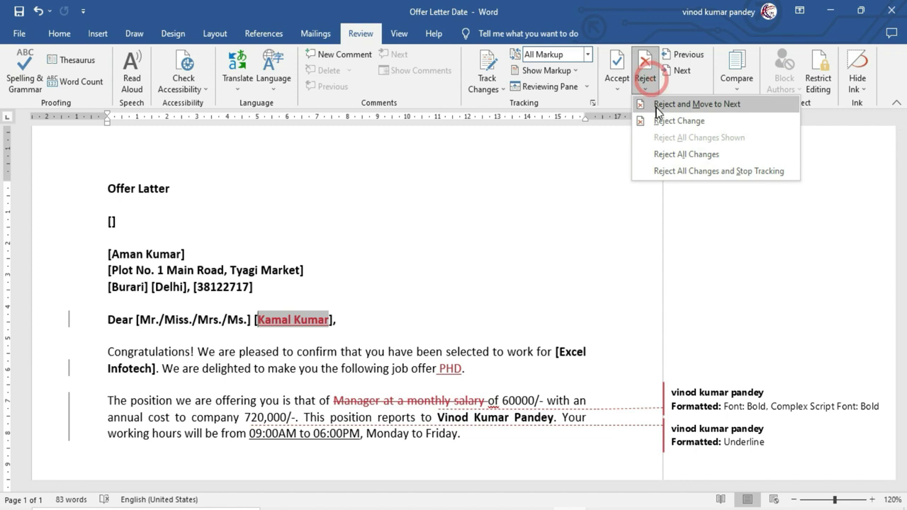
pyautogui.click(683, 122)
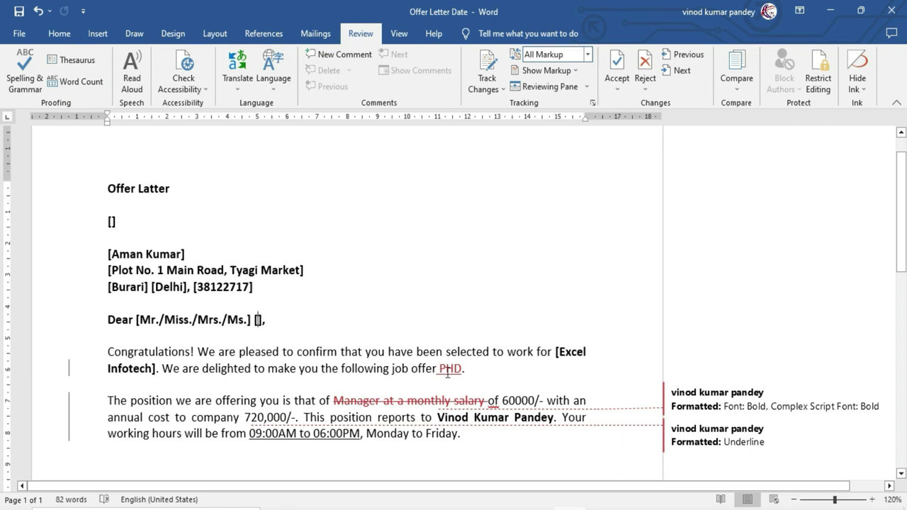
pyautogui.click(619, 85)
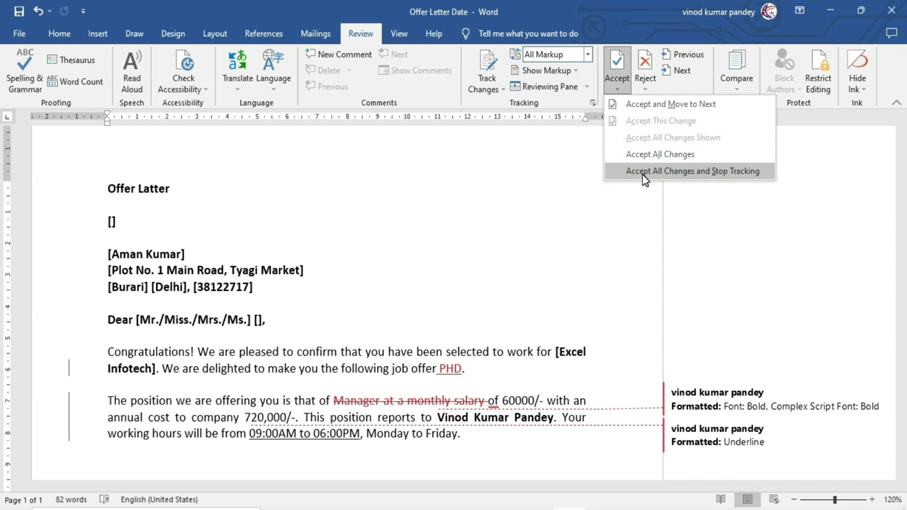
pyautogui.click(474, 210)
pyautogui.click(648, 89)
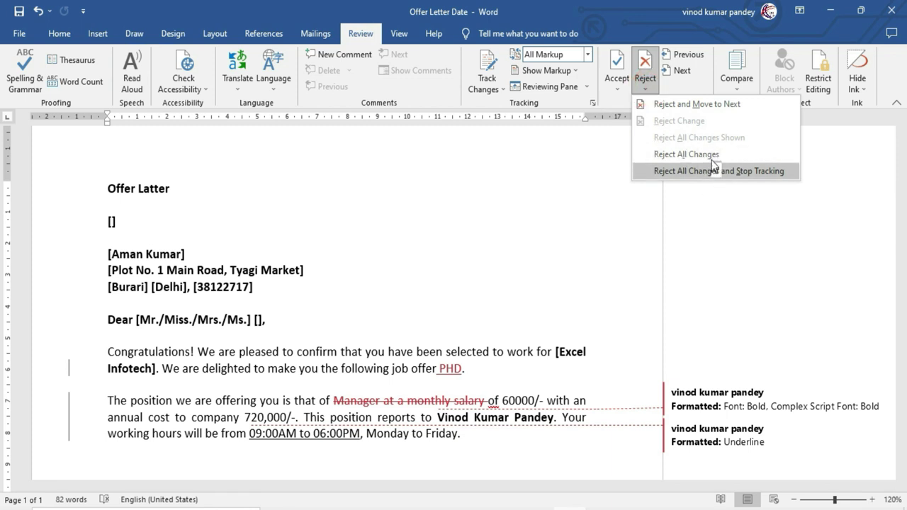
pyautogui.click(705, 62)
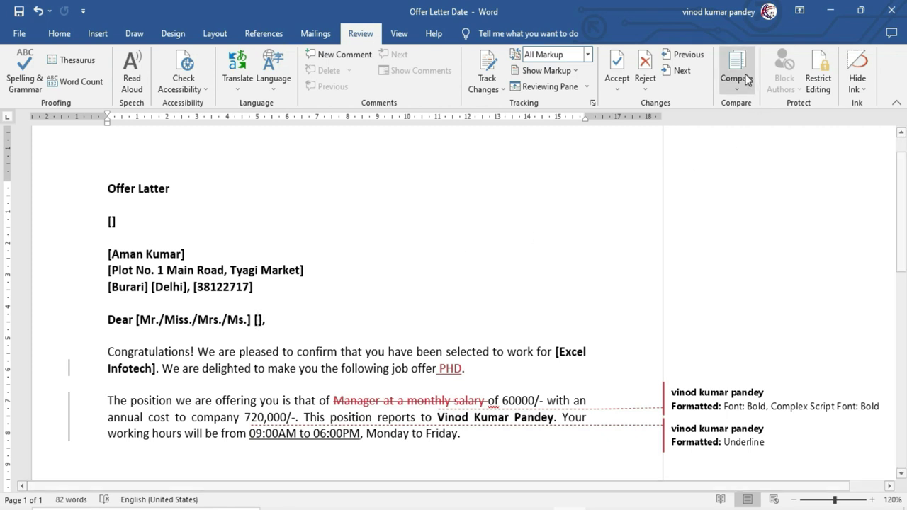
# Review the 'PHD' insertion and the 'Manager at a monthly salary' deletion, then bring up the Reject options.
pyautogui.click(683, 72)
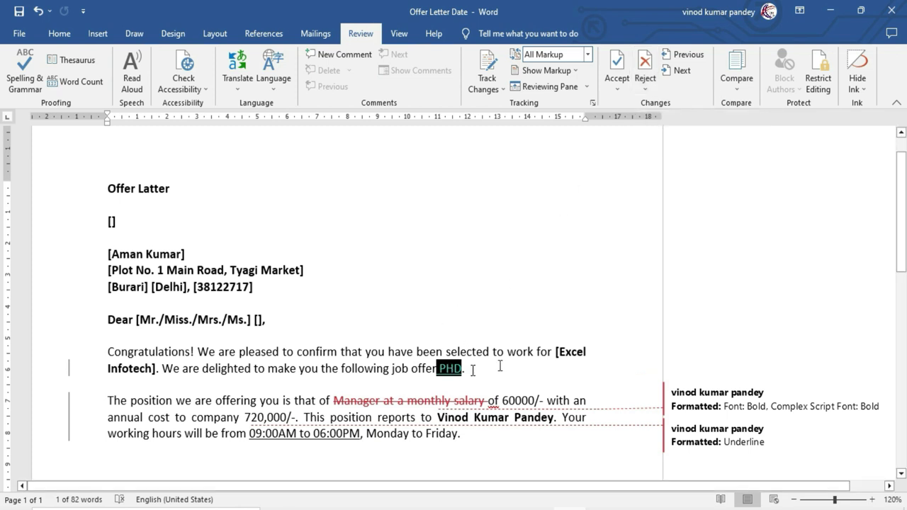
pyautogui.click(686, 71)
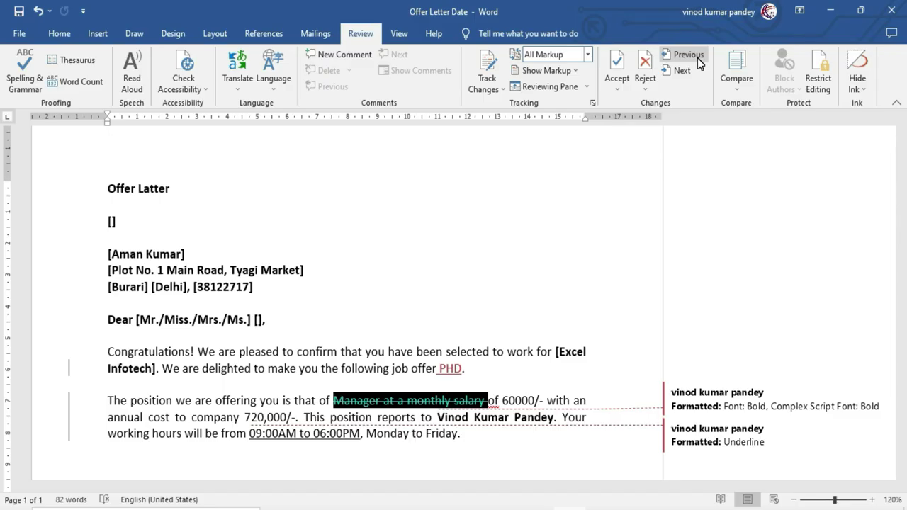
pyautogui.click(697, 59)
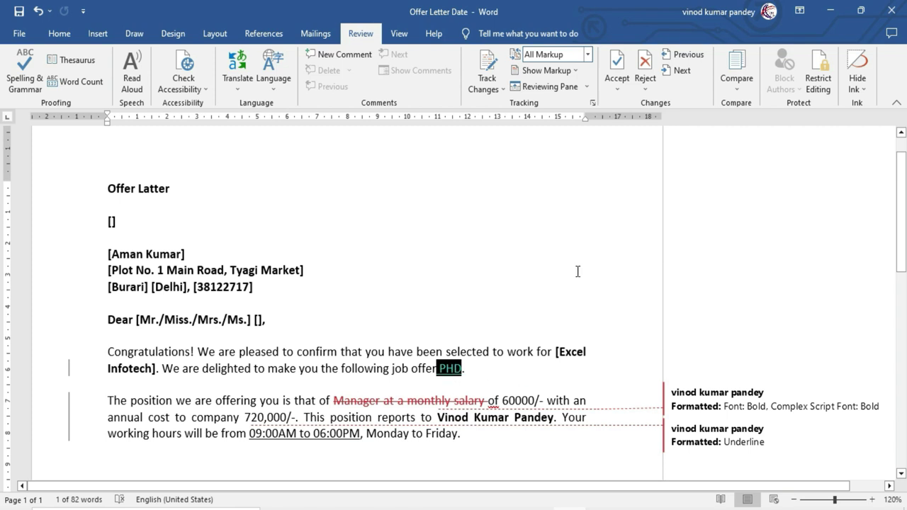
pyautogui.click(655, 91)
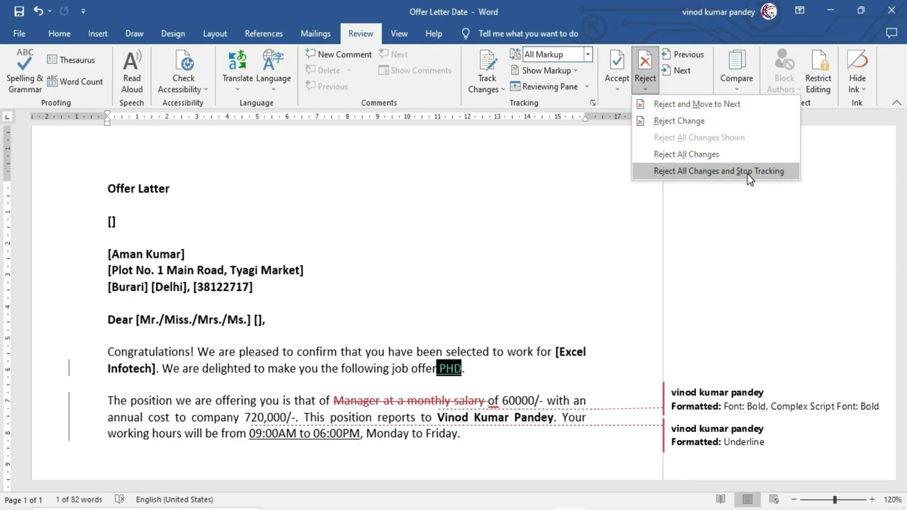
# Reject all remaining changes and stop tracking, removing 'PHD' and restoring the salary wording.
pyautogui.click(748, 248)
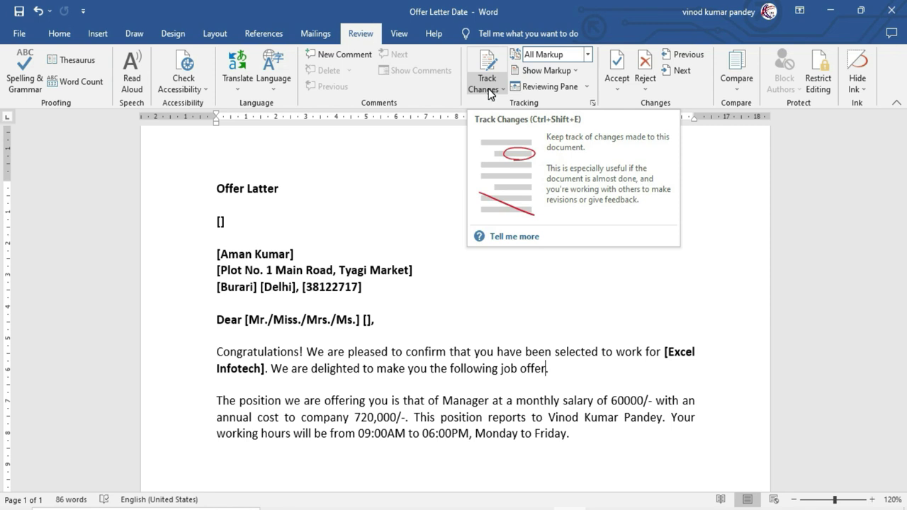
pyautogui.click(478, 268)
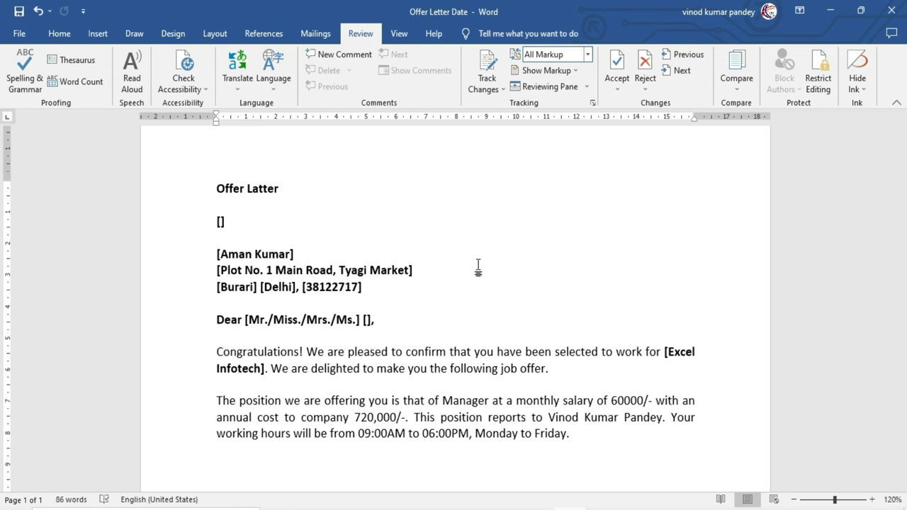